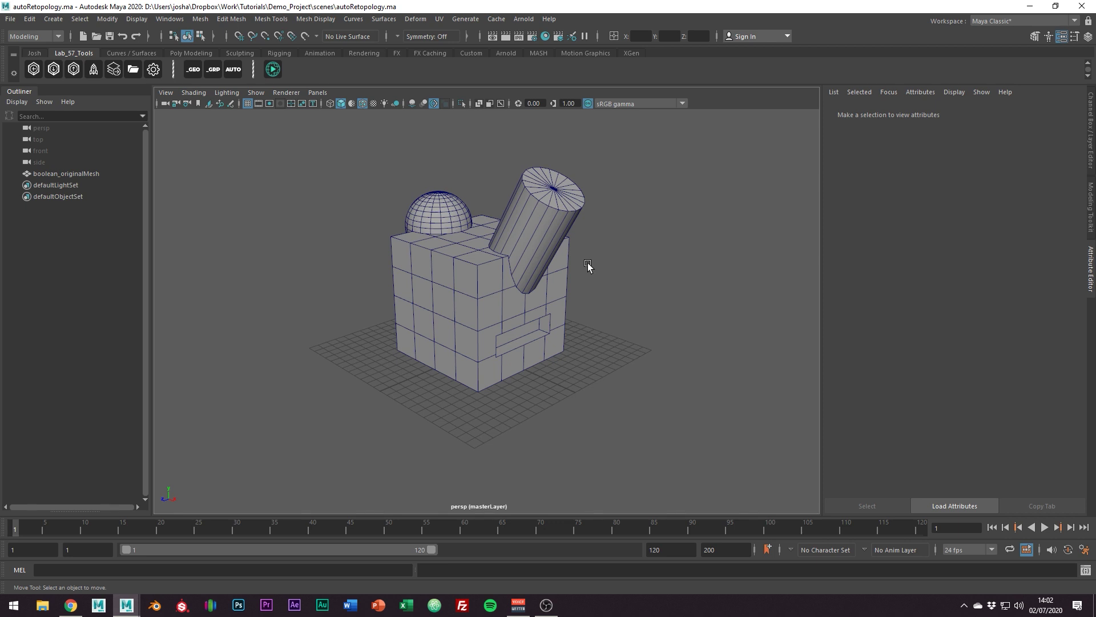
# Review the available mesh commands and examine the boolean mesh's dome, cylinder and slot from several angles.
pyautogui.click(204, 21)
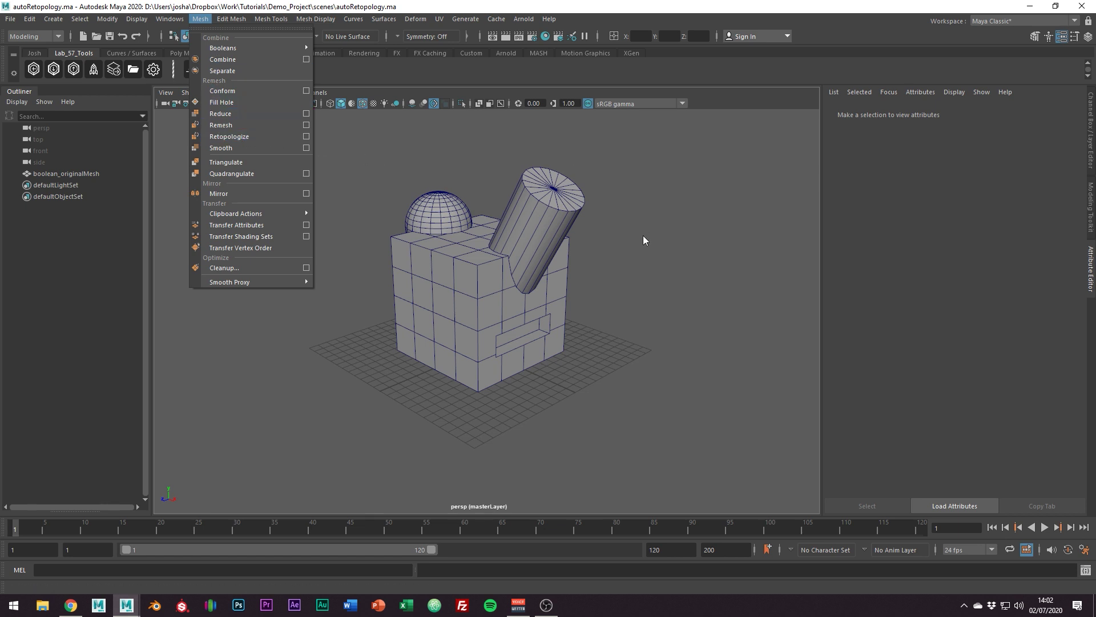
pyautogui.click(627, 285)
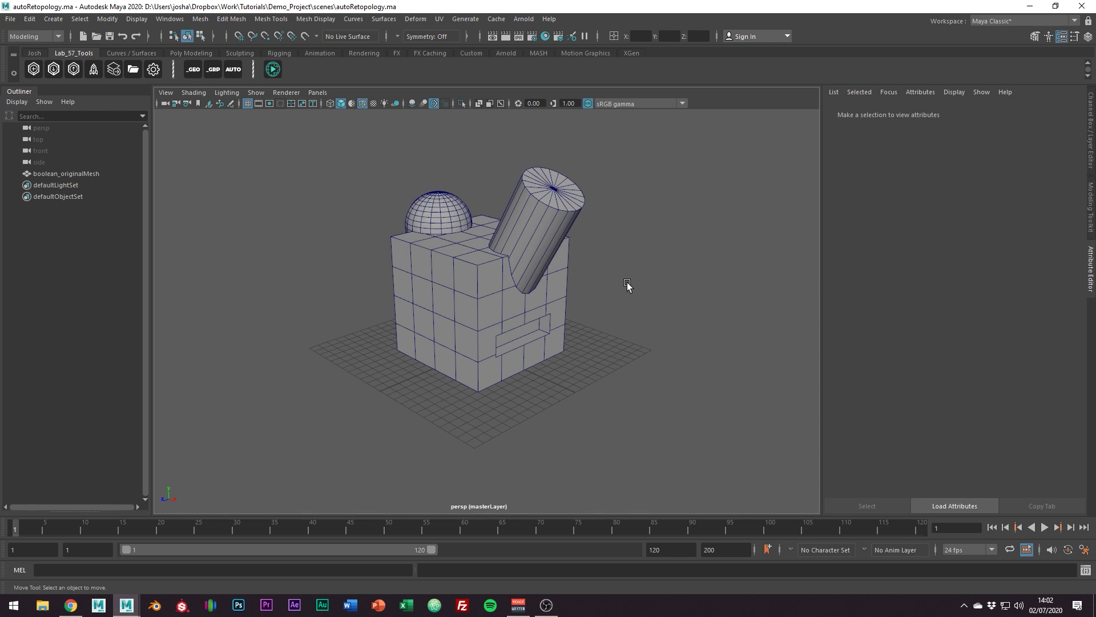
pyautogui.keyDown('alt'); pyautogui.moveTo(441, 242); pyautogui.dragTo(515, 266, button='right'); pyautogui.keyUp('alt')
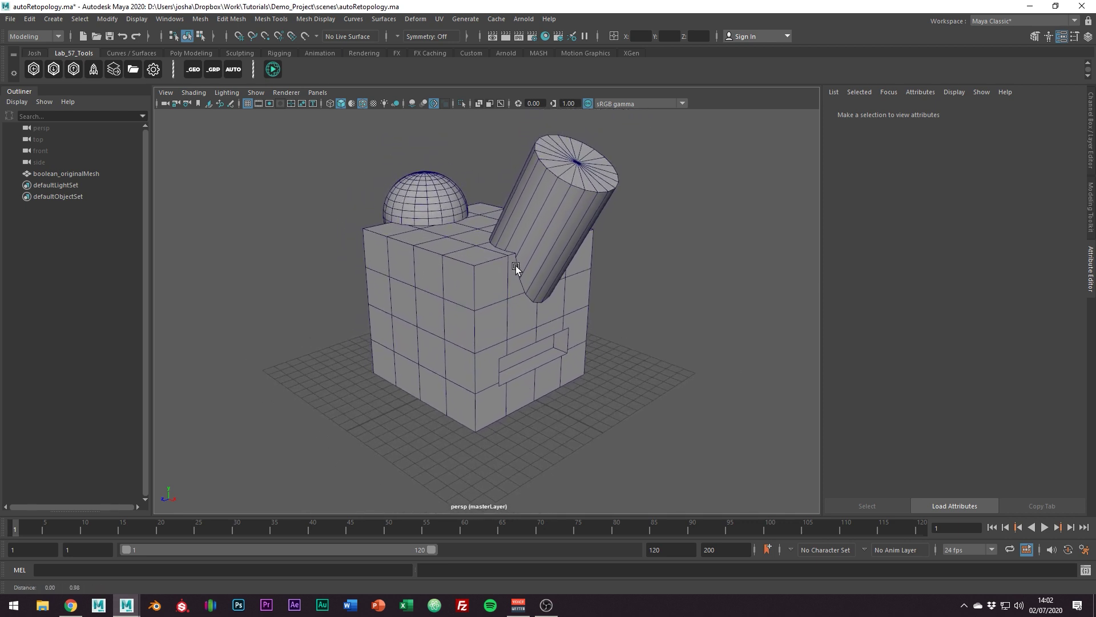
pyautogui.keyDown('alt'); pyautogui.moveTo(556, 273); pyautogui.dragTo(577, 286, button='middle'); pyautogui.keyUp('alt')
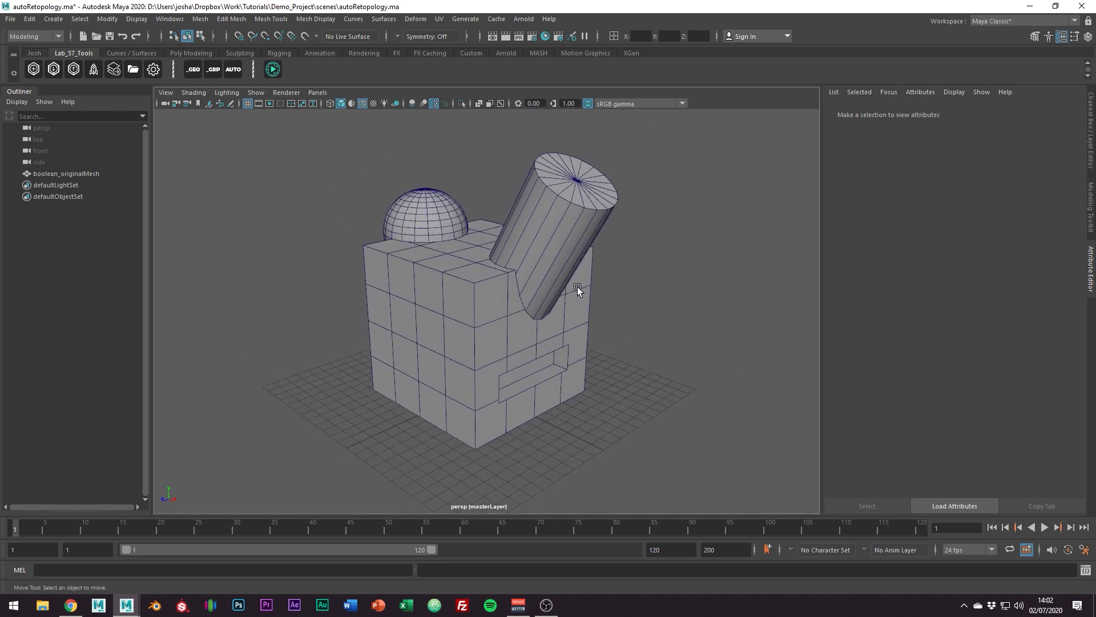
pyautogui.click(549, 251)
pyautogui.click(817, 382)
pyautogui.keyDown('alt'); pyautogui.moveTo(681, 347); pyautogui.dragTo(572, 315); pyautogui.keyUp('alt')
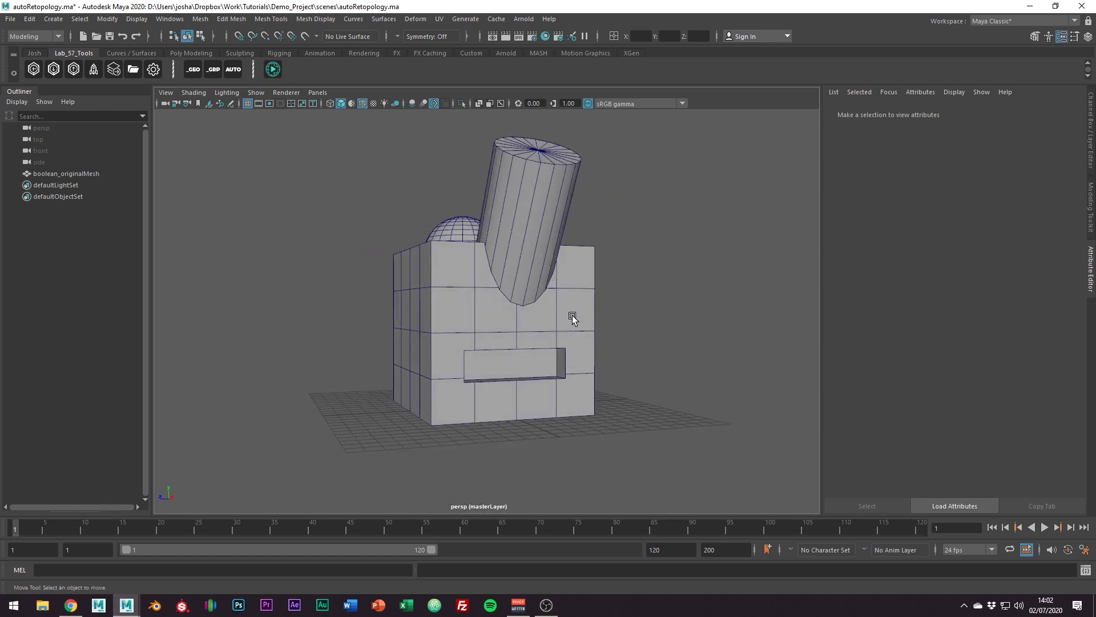
pyautogui.keyDown('alt'); pyautogui.moveTo(644, 325); pyautogui.dragTo(594, 313); pyautogui.keyUp('alt')
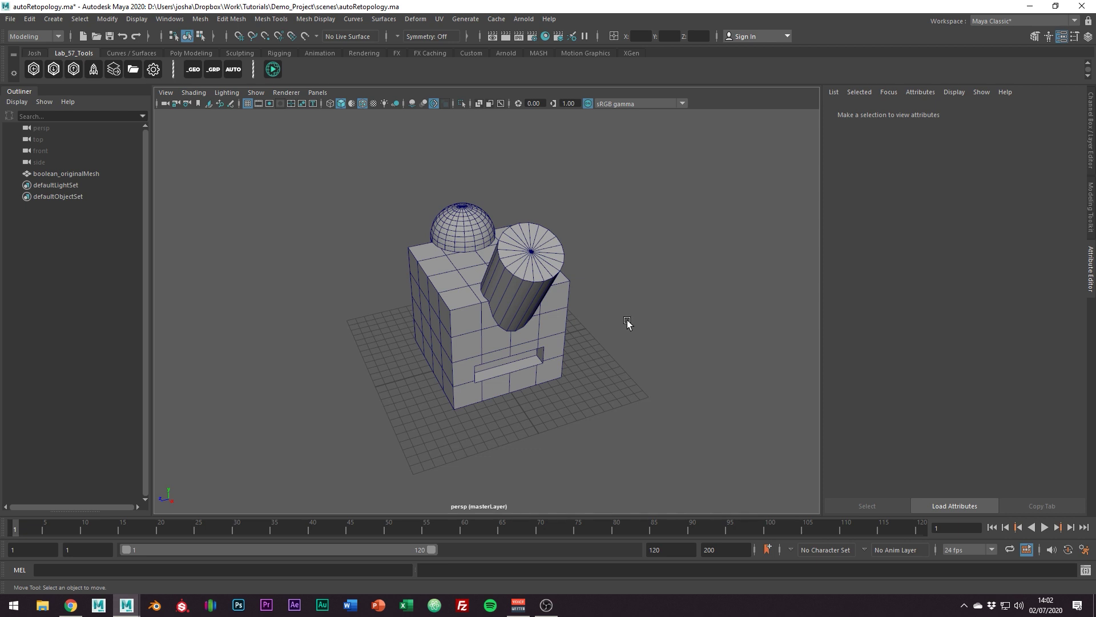
pyautogui.keyDown('alt'); pyautogui.moveTo(626, 323); pyautogui.dragTo(640, 327); pyautogui.keyUp('alt')
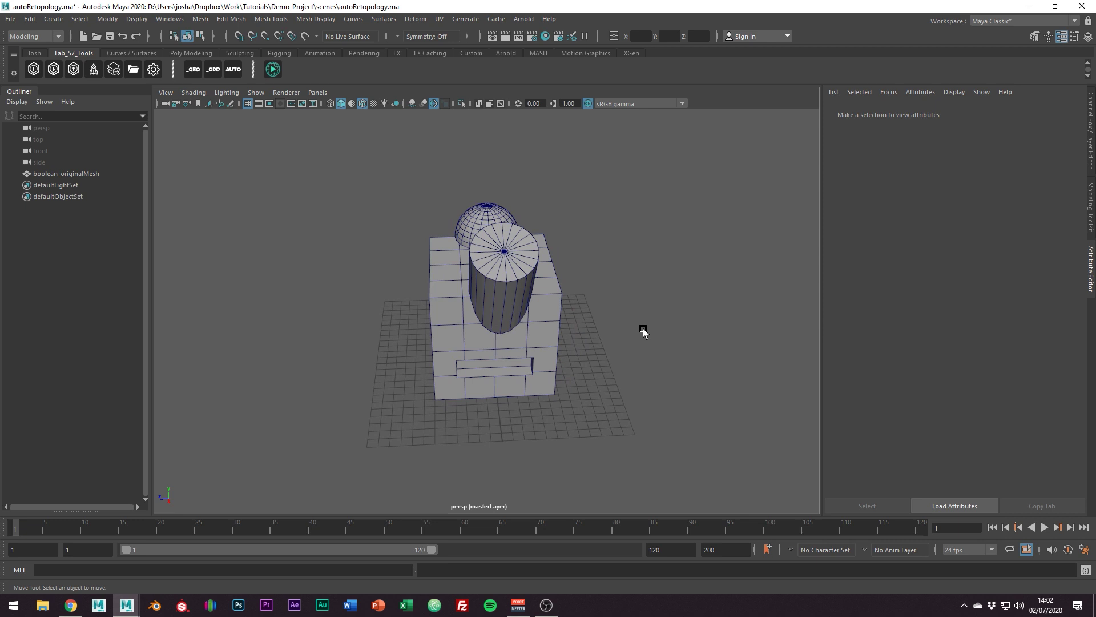
# Duplicate the original boolean mesh and place the copy beside it along the Z axis.
pyautogui.click(516, 313)
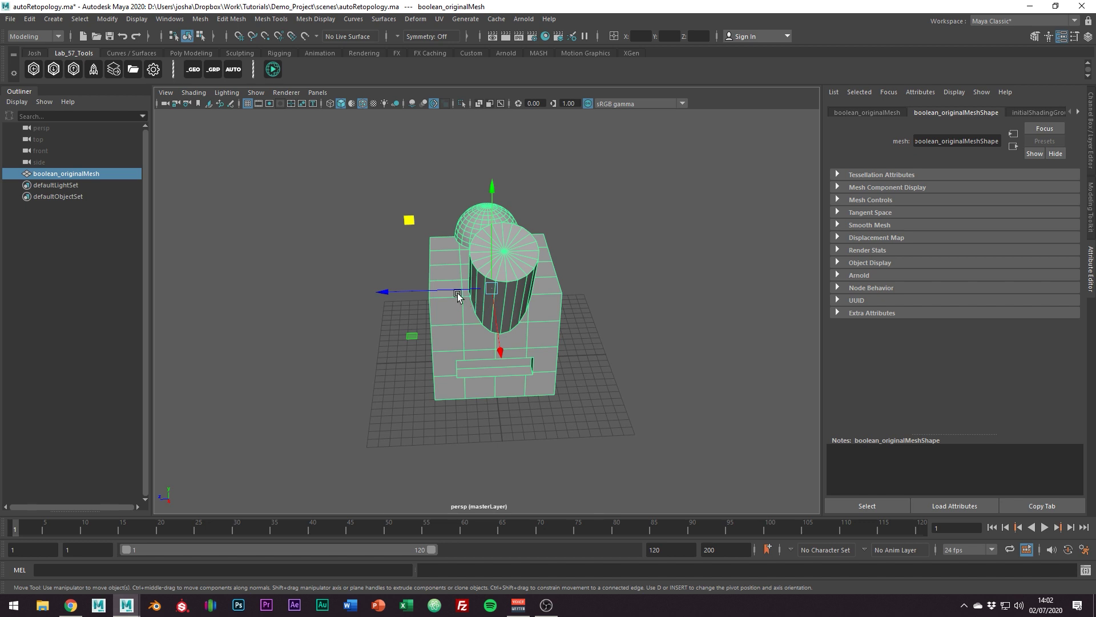
pyautogui.moveTo(443, 290)
pyautogui.keyDown('shift'); pyautogui.mouseDown()
pyautogui.moveTo(646, 283)
pyautogui.moveTo(582, 285)
pyautogui.mouseUp(); pyautogui.keyUp('shift')
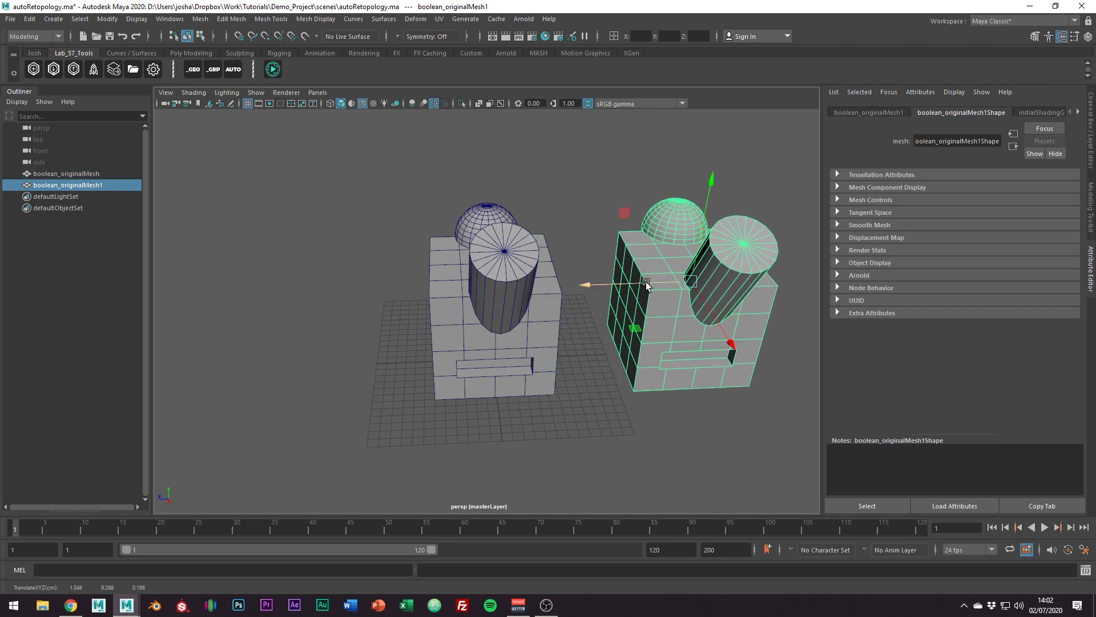
pyautogui.keyDown('alt'); pyautogui.moveTo(634, 285); pyautogui.dragTo(509, 291, button='middle'); pyautogui.keyUp('alt')
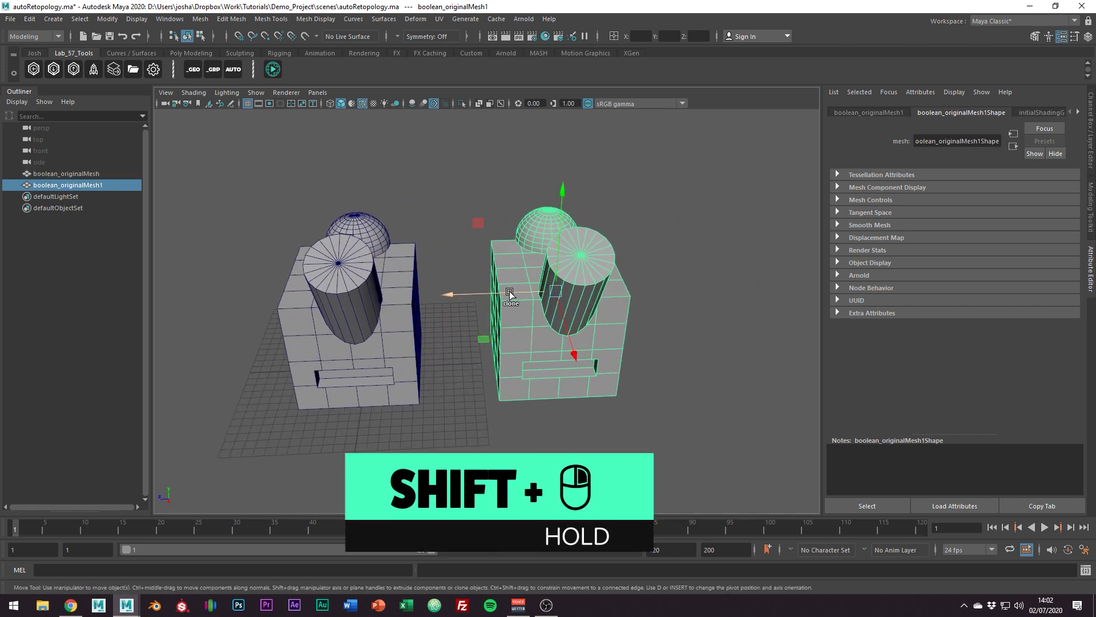
# Remesh the duplicated mesh and set its Max Edge Length to 1.941.
pyautogui.keyDown('shift'); pyautogui.moveTo(510, 292); pyautogui.dragTo(497, 486, button='right'); pyautogui.keyUp('shift')
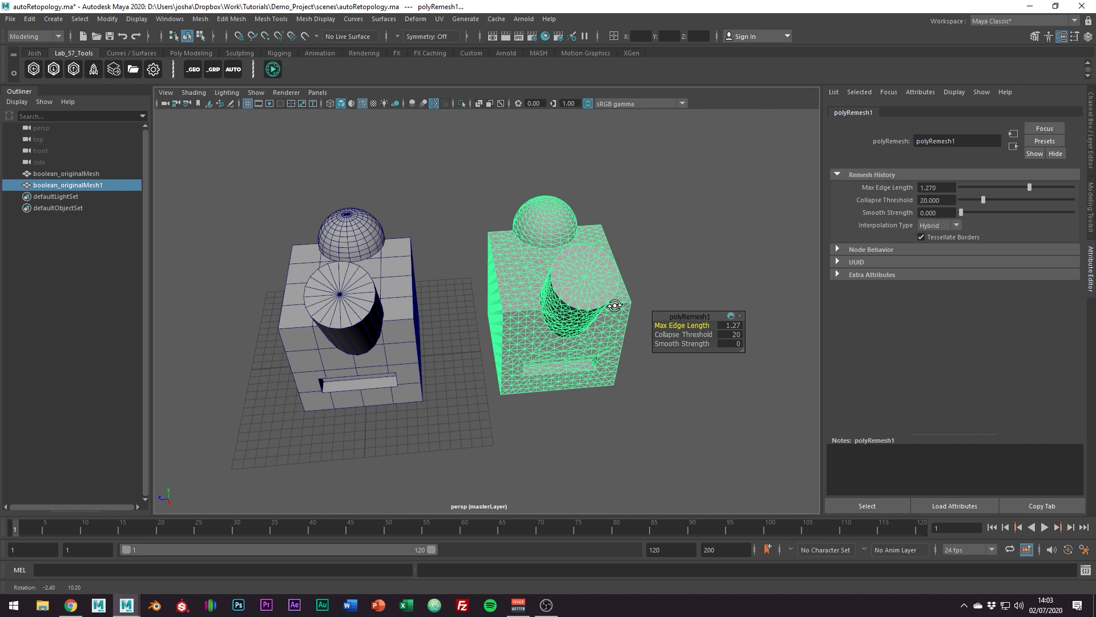
pyautogui.moveTo(1029, 185); pyautogui.dragTo(1067, 186)
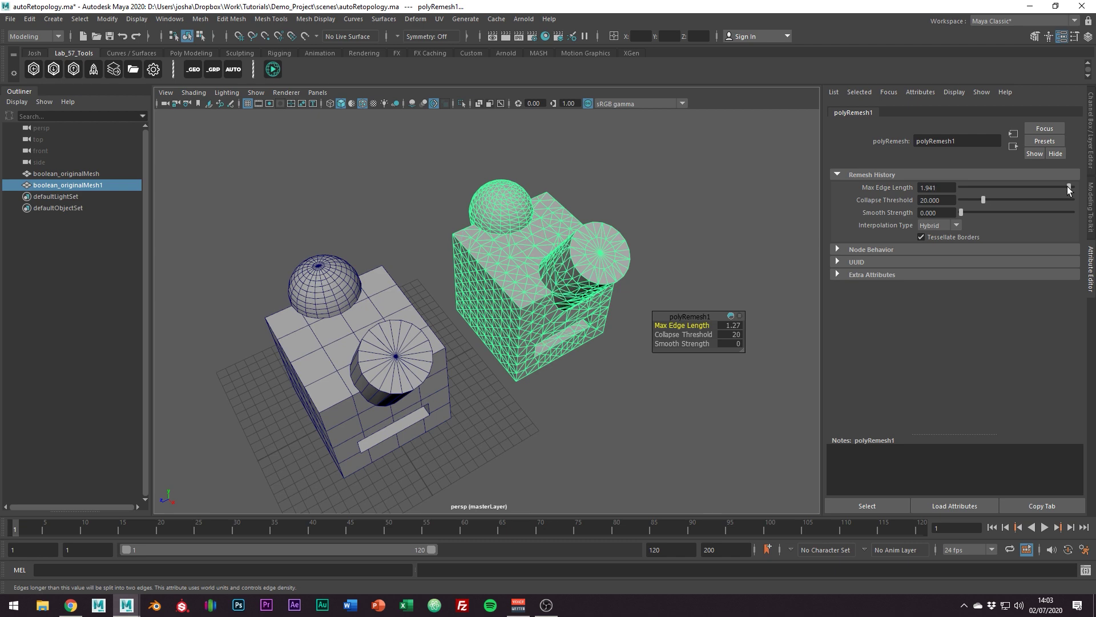
pyautogui.keyDown('alt'); pyautogui.moveTo(618, 277); pyautogui.dragTo(526, 253); pyautogui.keyUp('alt')
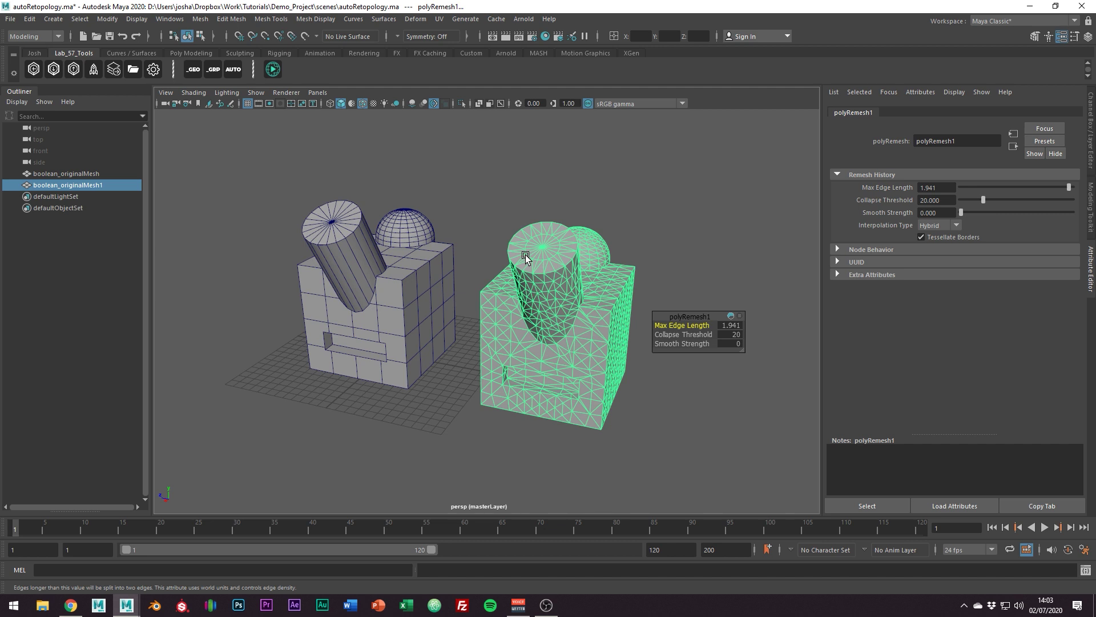
# Duplicate the remeshed object, place the copy farther along the Z axis in the same row, and frame it.
pyautogui.press('w')
pyautogui.scroll(-3, 526, 254)
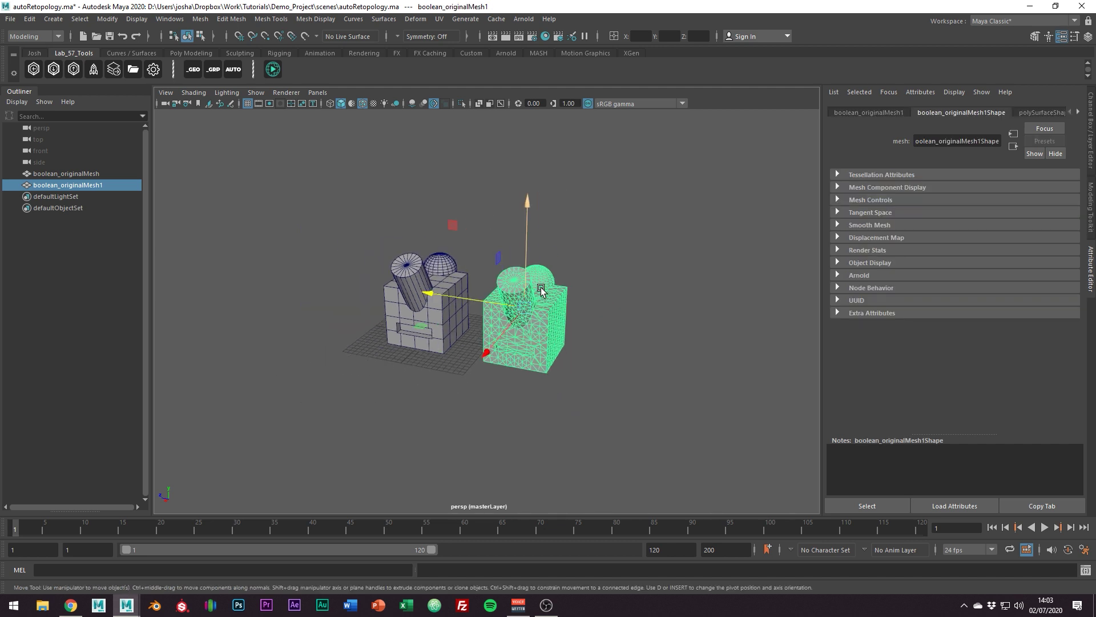
pyautogui.moveTo(540, 286)
pyautogui.keyDown('alt'); pyautogui.mouseDown()
pyautogui.moveTo(487, 303)
pyautogui.moveTo(599, 317)
pyautogui.mouseUp(); pyautogui.keyUp('alt')
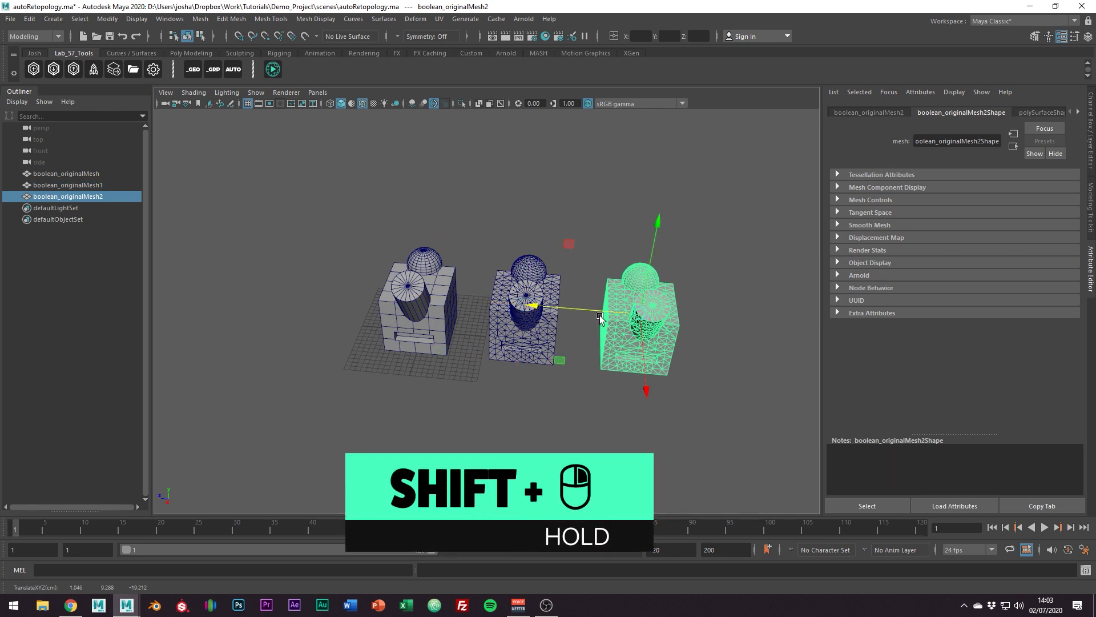
pyautogui.press('f')
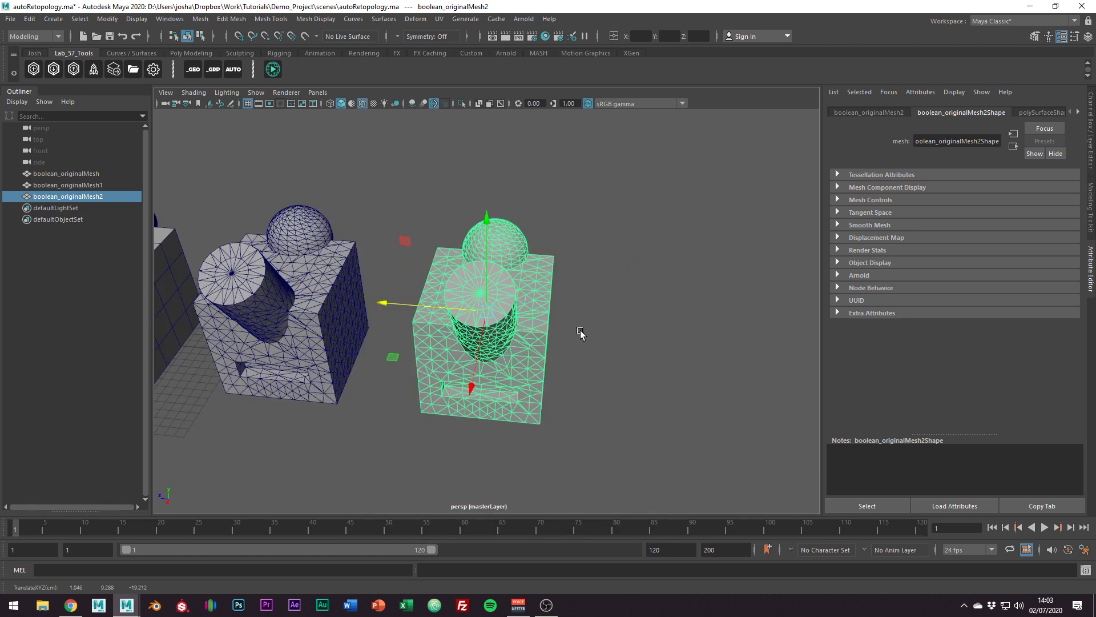
# Retopologize the second duplicate and open the attributes of its retopology node.
pyautogui.keyDown('shift'); pyautogui.rightClick(522, 302); pyautogui.keyUp('shift')
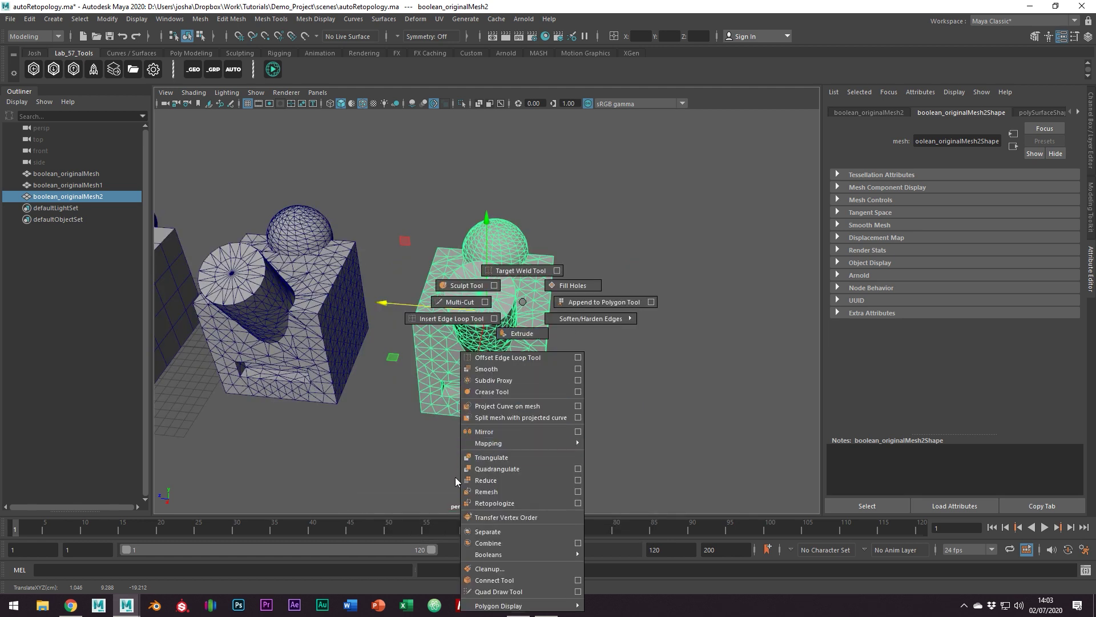
pyautogui.click(547, 502)
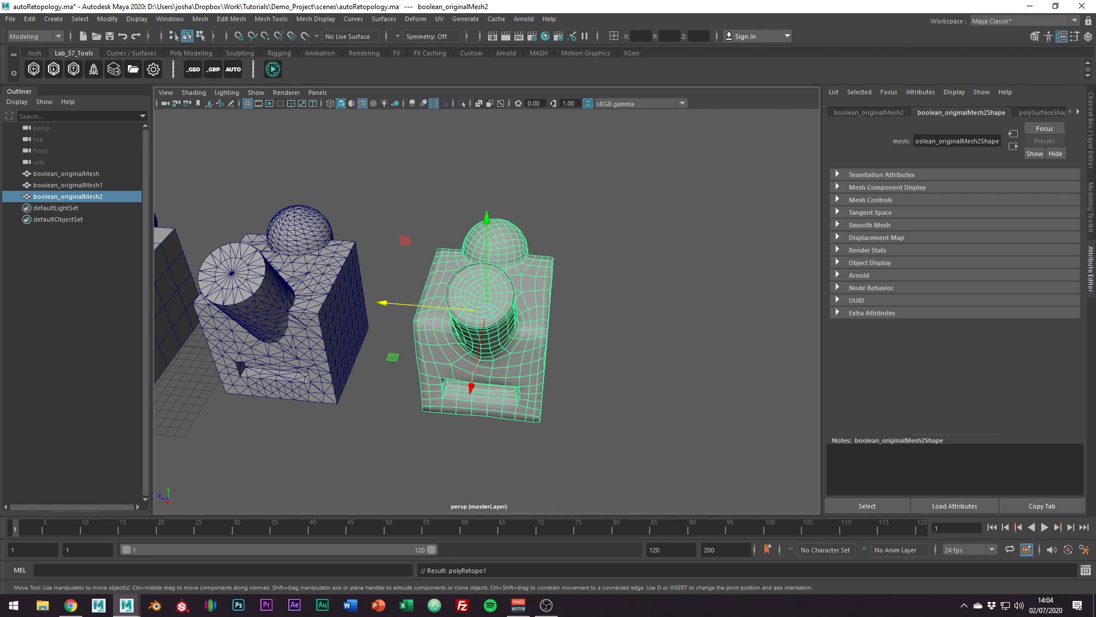
pyautogui.click(1078, 112)
pyautogui.click(1079, 113)
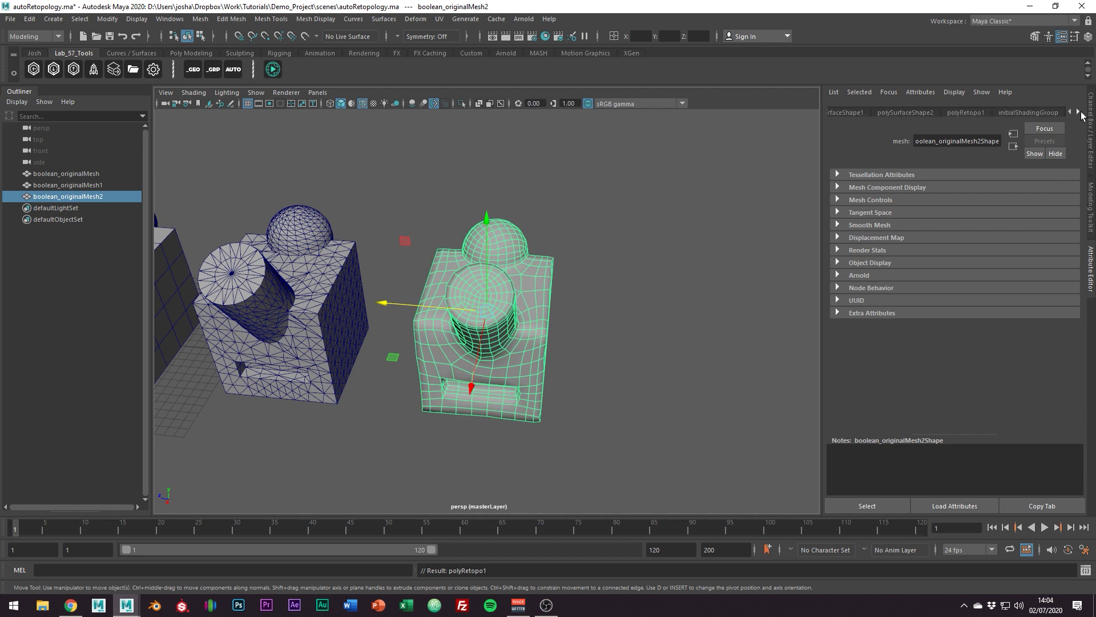
pyautogui.click(997, 112)
pyautogui.click(983, 112)
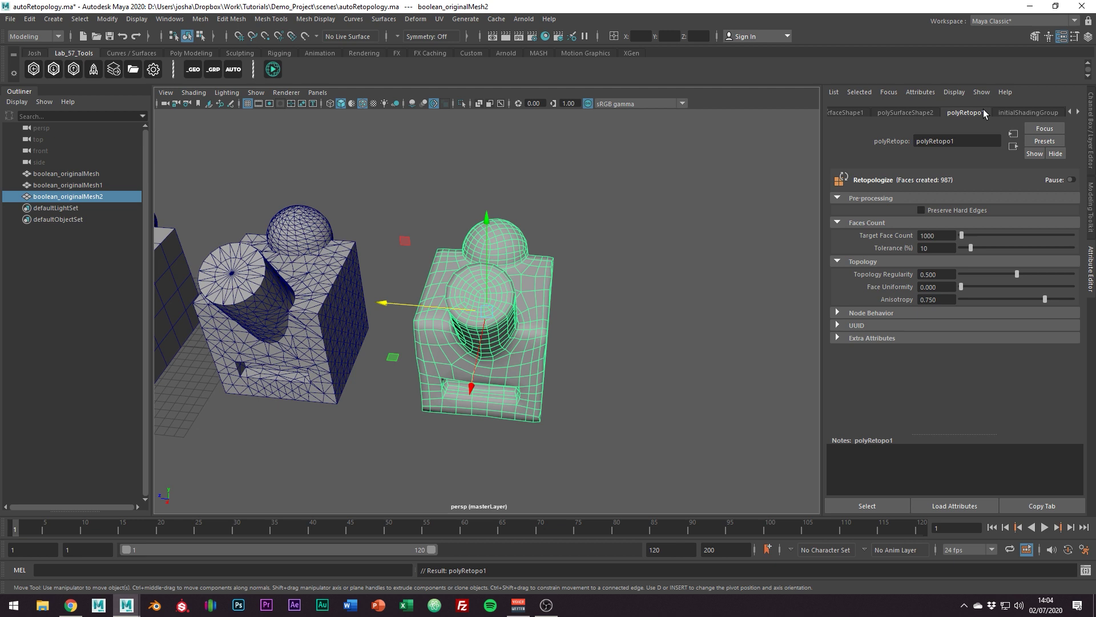
# Enable Preserve Hard Edges for the retopology and inspect the mesh's edges.
pyautogui.click(952, 234)
pyautogui.click(921, 210)
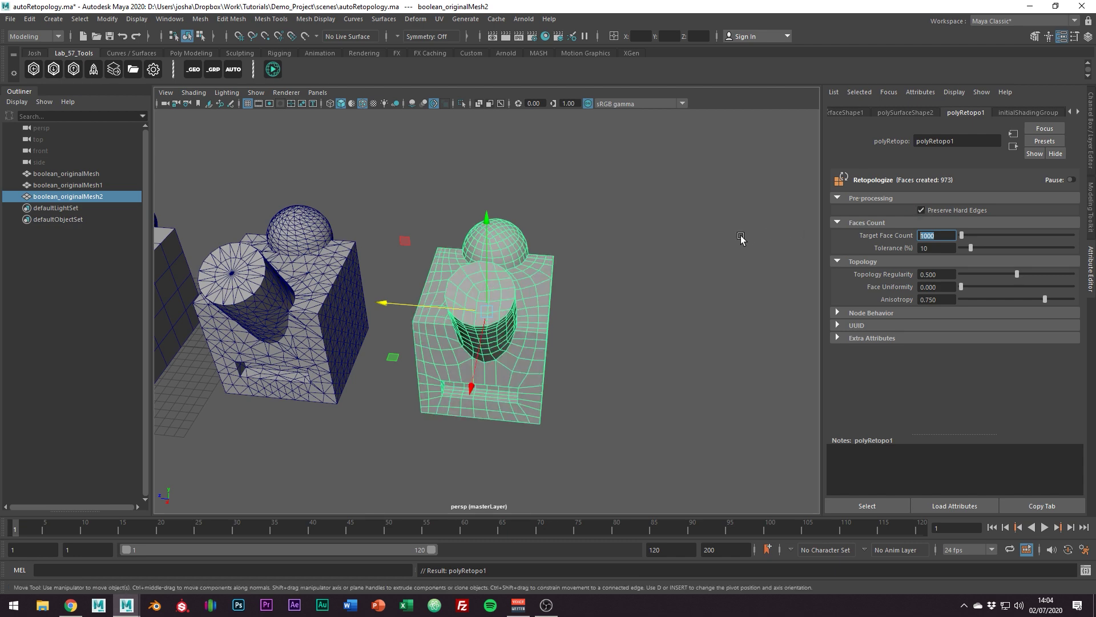
pyautogui.click(673, 273)
pyautogui.keyDown('alt'); pyautogui.moveTo(673, 274); pyautogui.dragTo(616, 286); pyautogui.keyUp('alt')
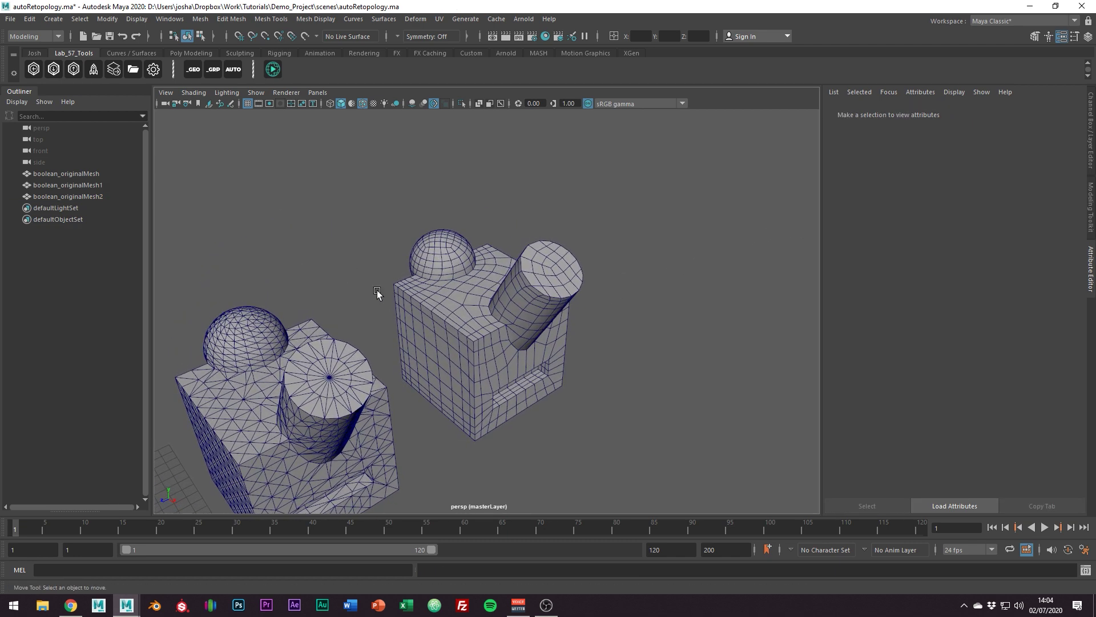
pyautogui.click(481, 346)
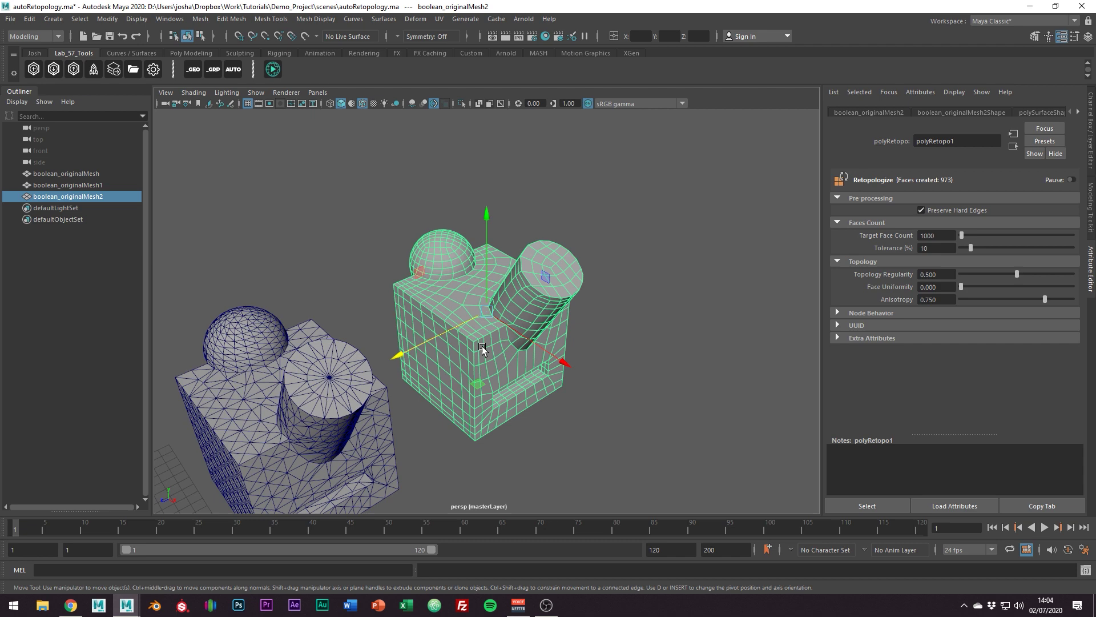
pyautogui.keyDown('alt'); pyautogui.moveTo(482, 346); pyautogui.dragTo(507, 352); pyautogui.keyUp('alt')
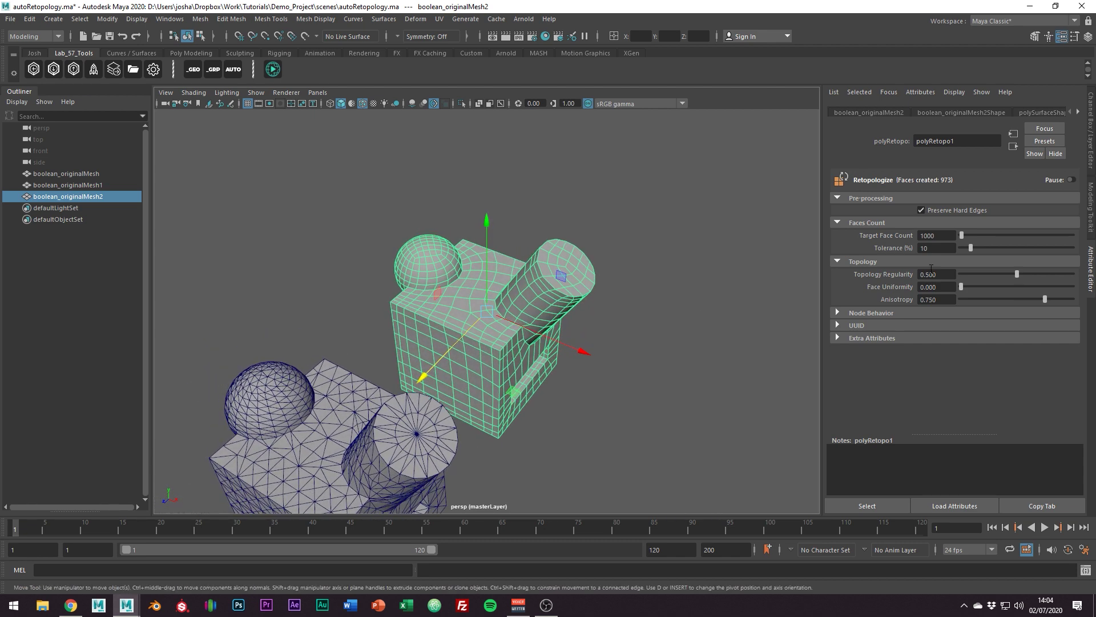
# Set the retopology's Face Uniformity to 1 and compare the mesh with the original and remeshed versions.
pyautogui.click(936, 287)
pyautogui.write('1')
pyautogui.press('Return')
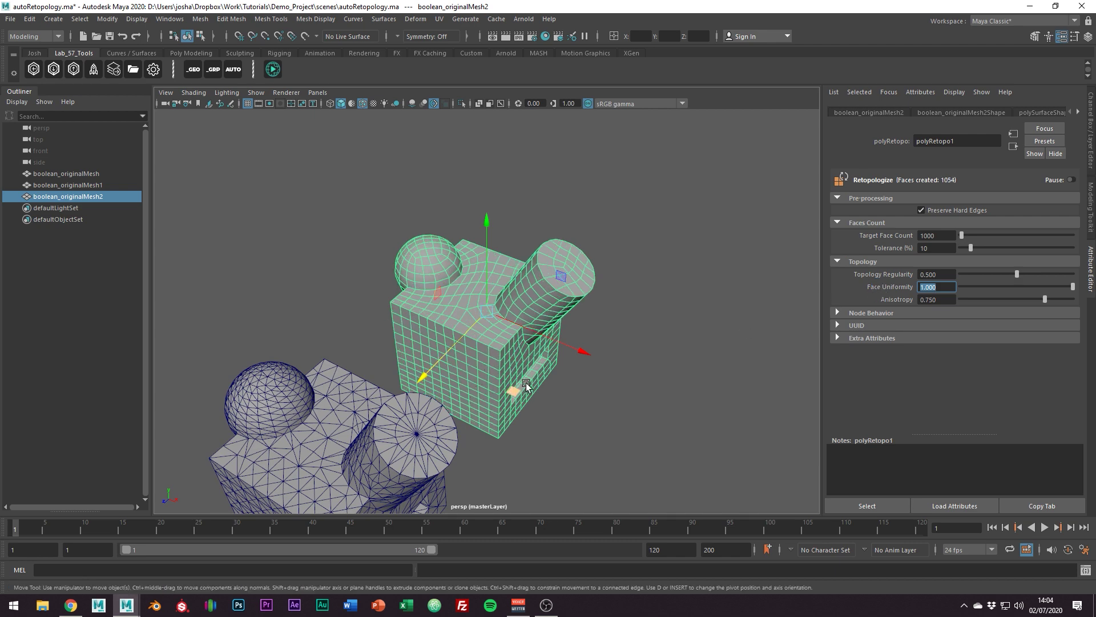
pyautogui.keyDown('alt'); pyautogui.moveTo(474, 399); pyautogui.dragTo(435, 325); pyautogui.keyUp('alt')
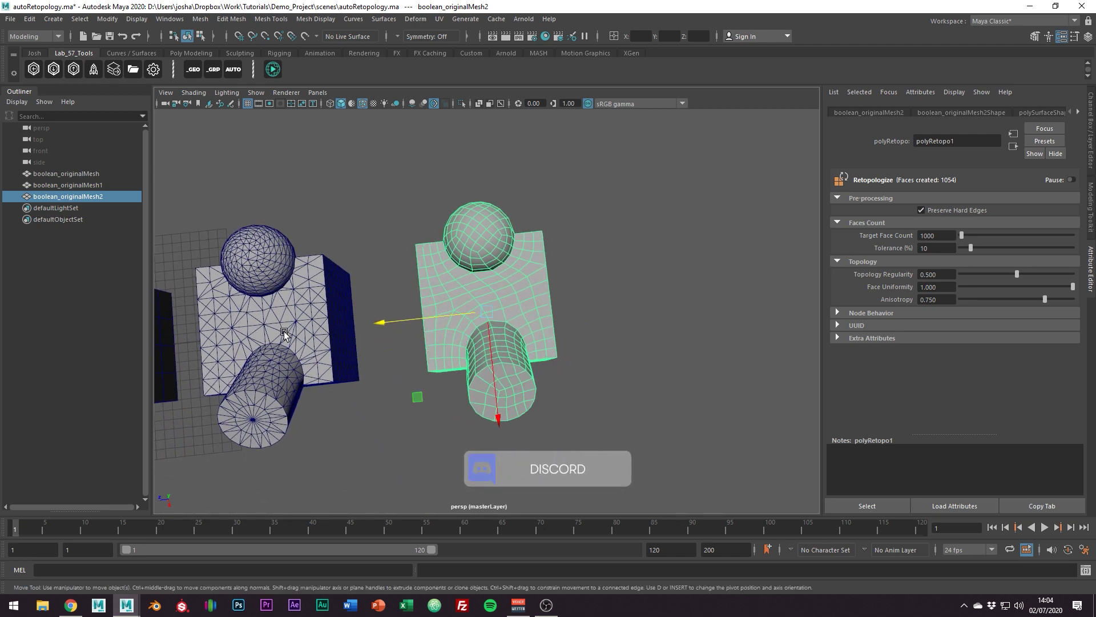
pyautogui.press('a')
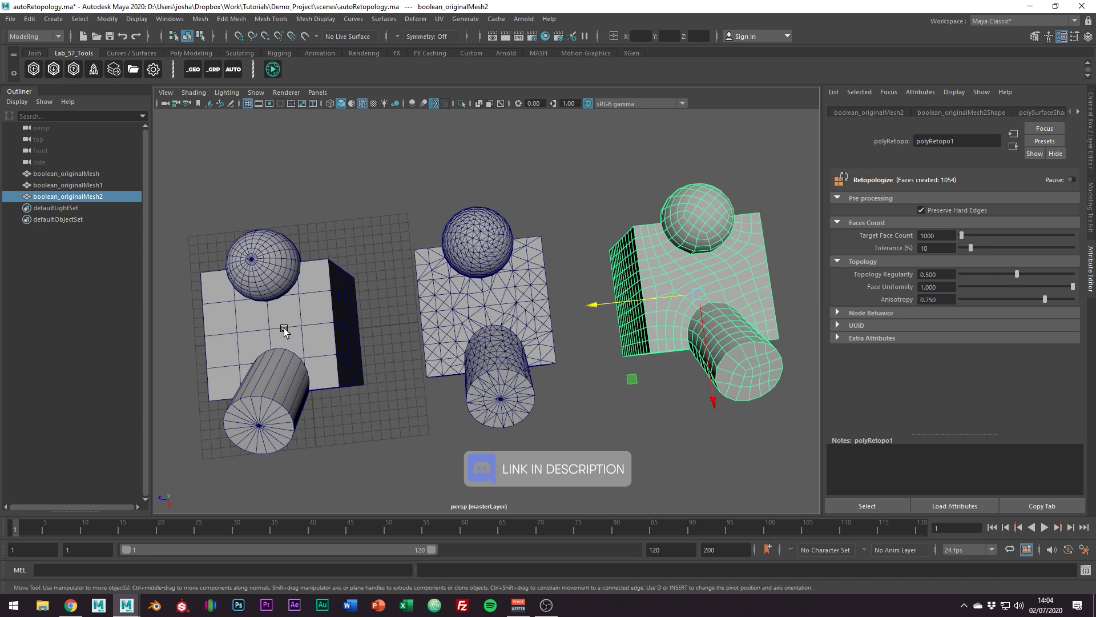
pyautogui.click(775, 277)
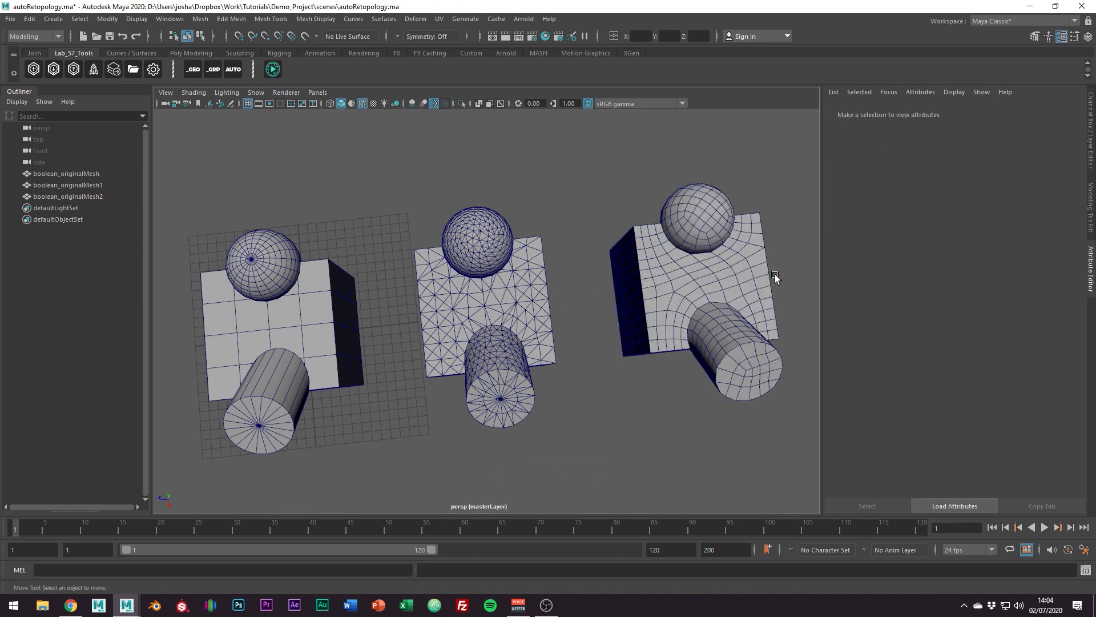
# Duplicate the original boolean mesh along the X axis to place a copy in front of it, and frame the copy.
pyautogui.click(323, 317)
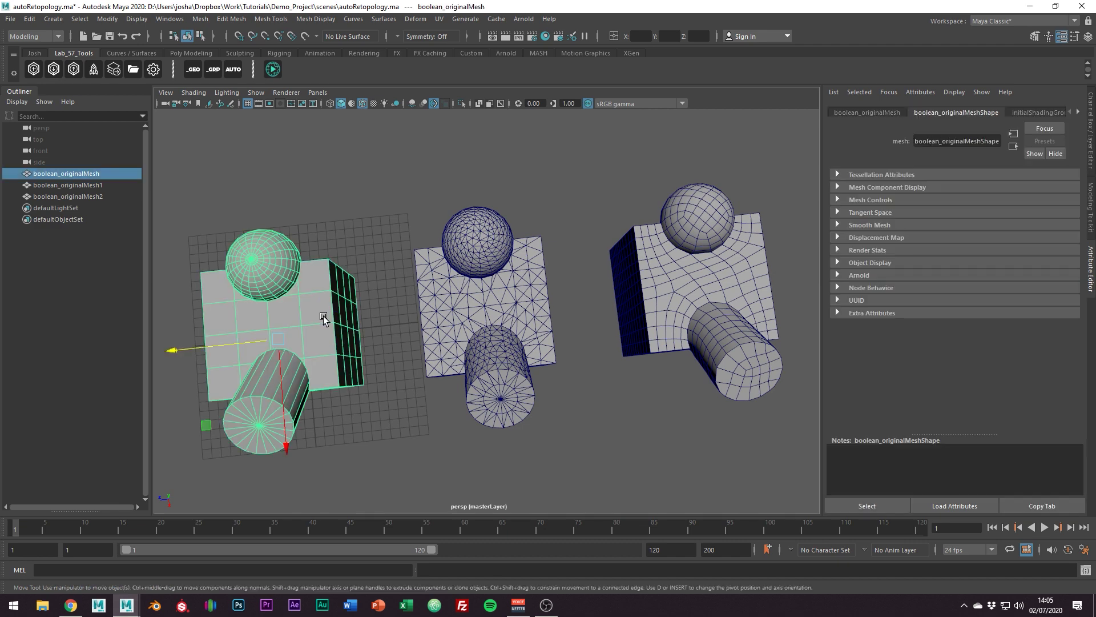
pyautogui.keyDown('alt'); pyautogui.moveTo(323, 316); pyautogui.dragTo(433, 365); pyautogui.keyUp('alt')
pyautogui.keyDown('shift'); pyautogui.moveTo(416, 431); pyautogui.dragTo(507, 542); pyautogui.keyUp('shift')
pyautogui.press('f')
pyautogui.keyDown('alt'); pyautogui.moveTo(590, 486); pyautogui.dragTo(613, 426); pyautogui.keyUp('alt')
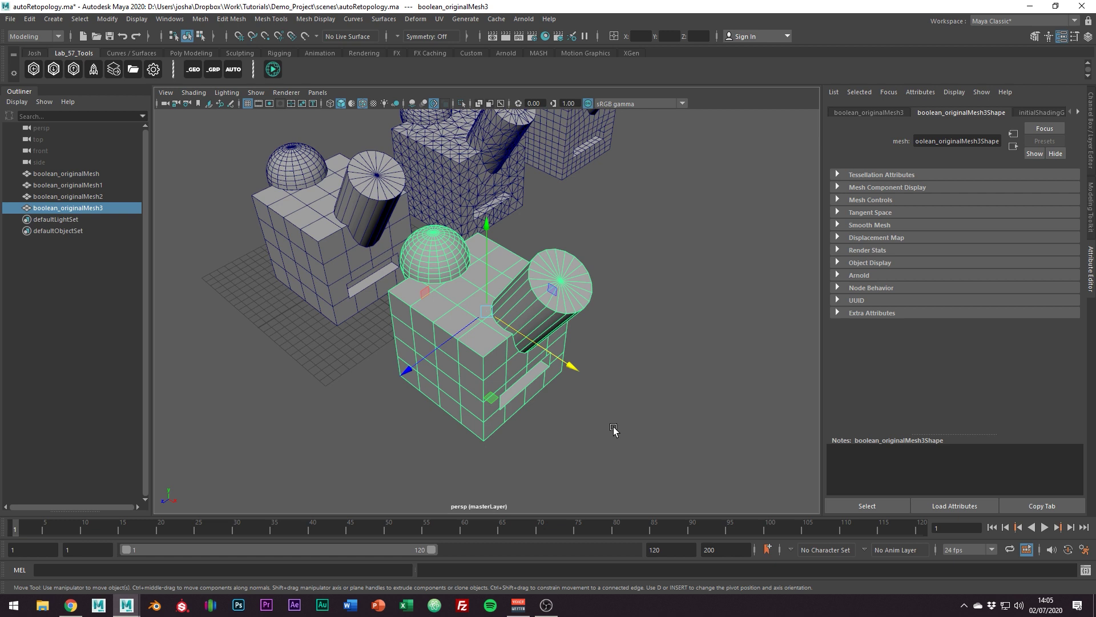
# Apply a Soften/Harden Edges operation to edges running around the new copy's box, and return to object selection.
pyautogui.moveTo(481, 290); pyautogui.dragTo(474, 269, button='right')
pyautogui.click(441, 316)
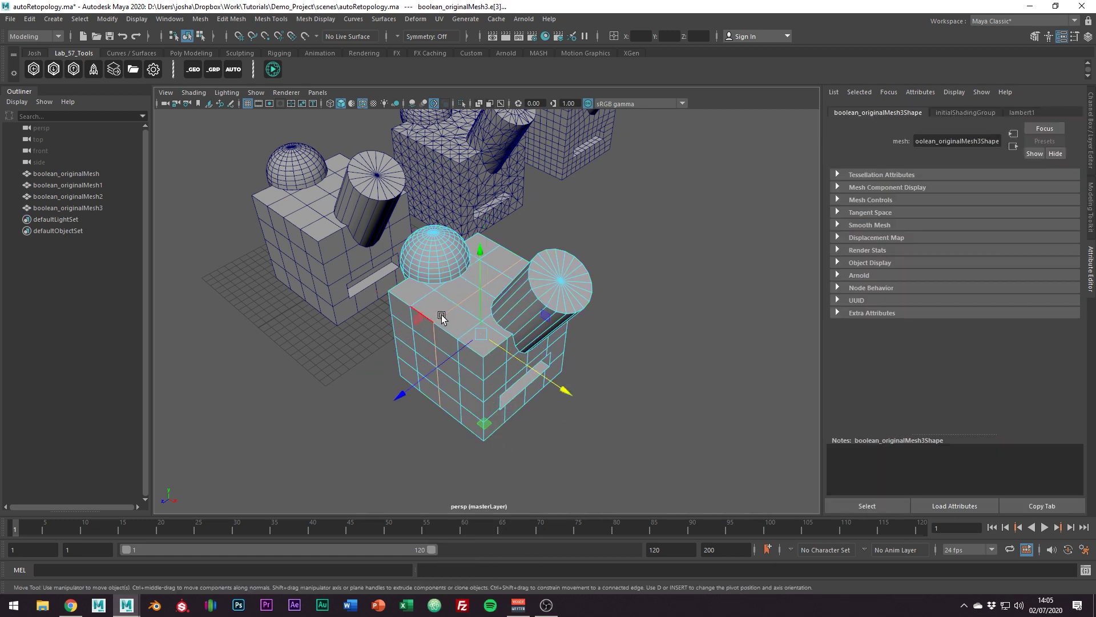
pyautogui.keyDown('shift'); pyautogui.moveTo(471, 315); pyautogui.dragTo(588, 348, button='right'); pyautogui.keyUp('shift')
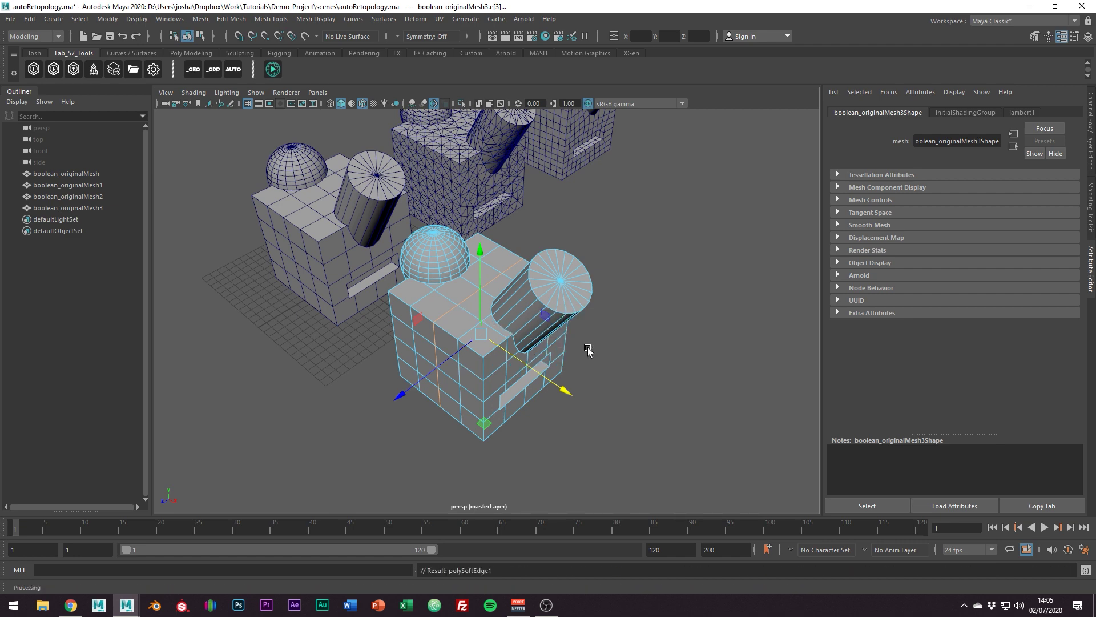
pyautogui.moveTo(481, 324); pyautogui.dragTo(534, 290, button='right')
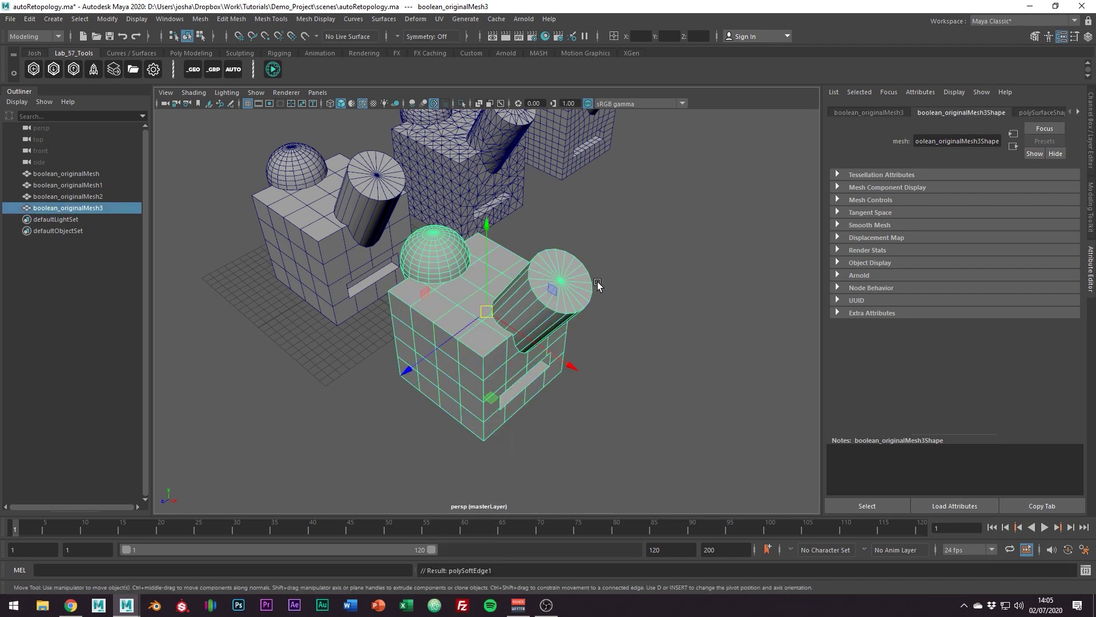
# Duplicate the front copy along the Z axis to place another mesh beside it, in front of the remeshed version.
pyautogui.keyDown('alt'); pyautogui.moveTo(597, 282); pyautogui.dragTo(499, 357); pyautogui.keyUp('alt')
pyautogui.scroll(-3, 621, 302)
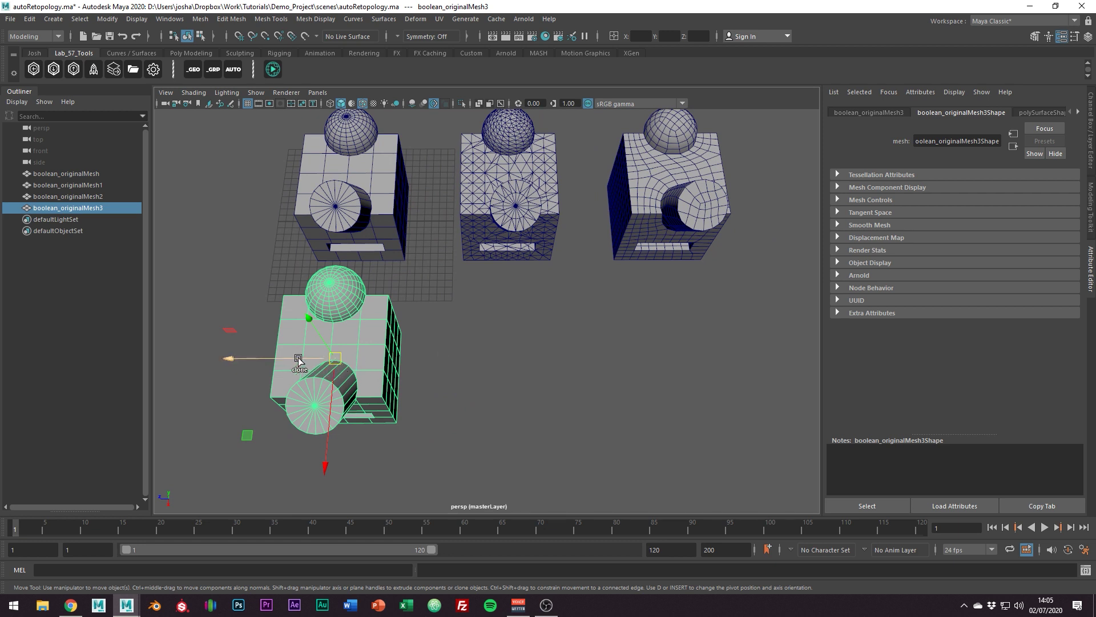
pyautogui.keyDown('shift'); pyautogui.moveTo(298, 360); pyautogui.dragTo(475, 359); pyautogui.keyUp('shift')
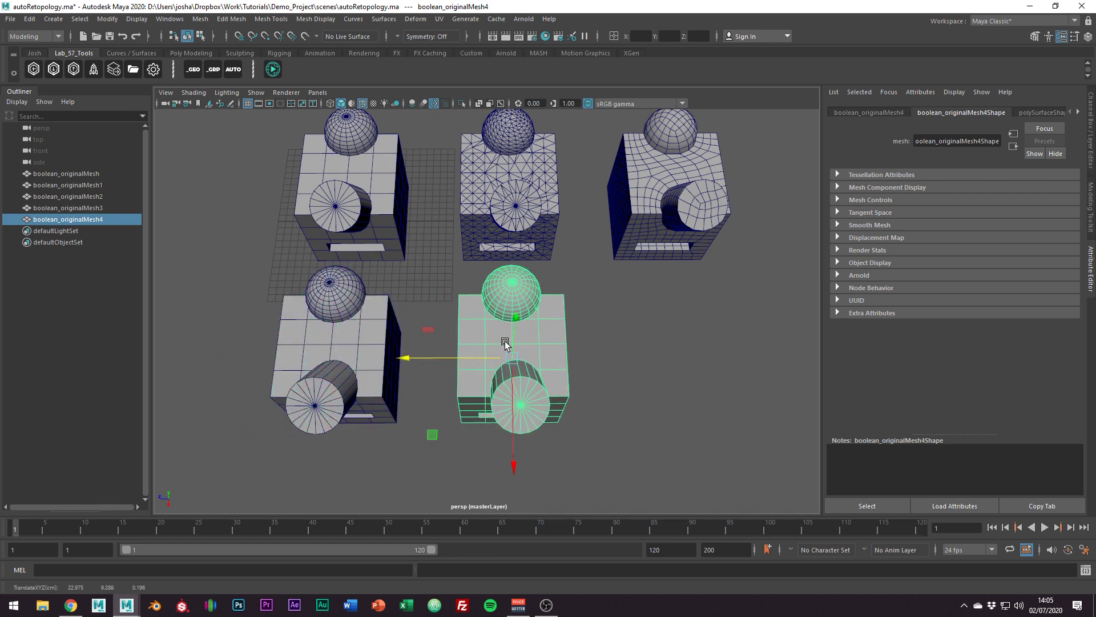
# Remesh the selected front copy, increase the remesh's Max Edge Length, and return to moving the mesh as an object.
pyautogui.keyDown('shift'); pyautogui.moveTo(512, 301); pyautogui.dragTo(475, 491, button='right'); pyautogui.keyUp('shift')
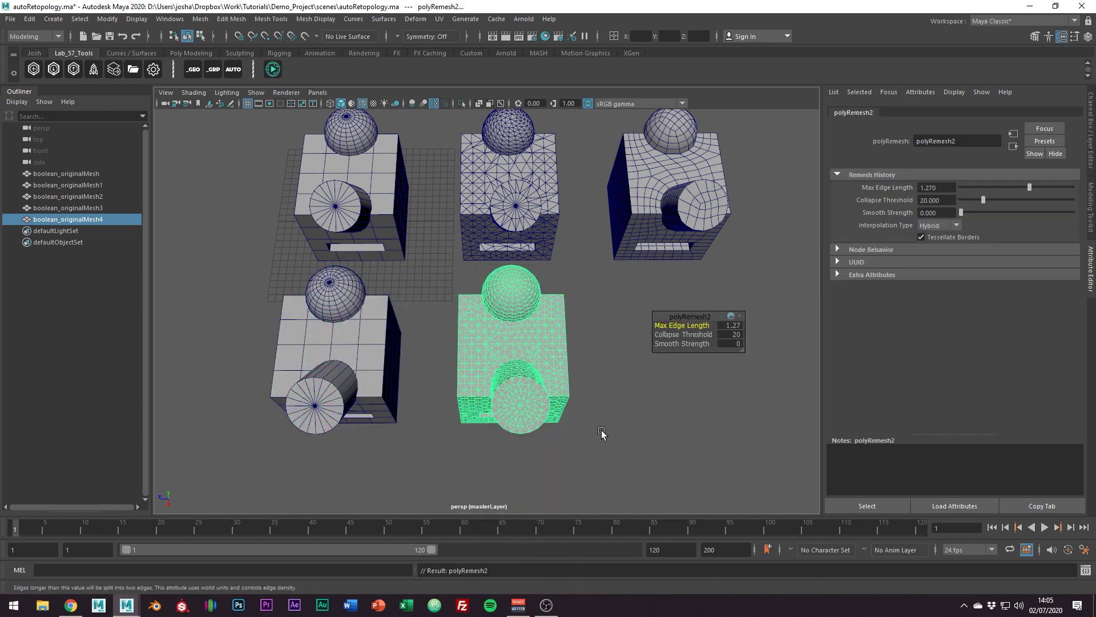
pyautogui.moveTo(1029, 187); pyautogui.dragTo(1069, 196)
pyautogui.click(536, 331)
pyautogui.press('w')
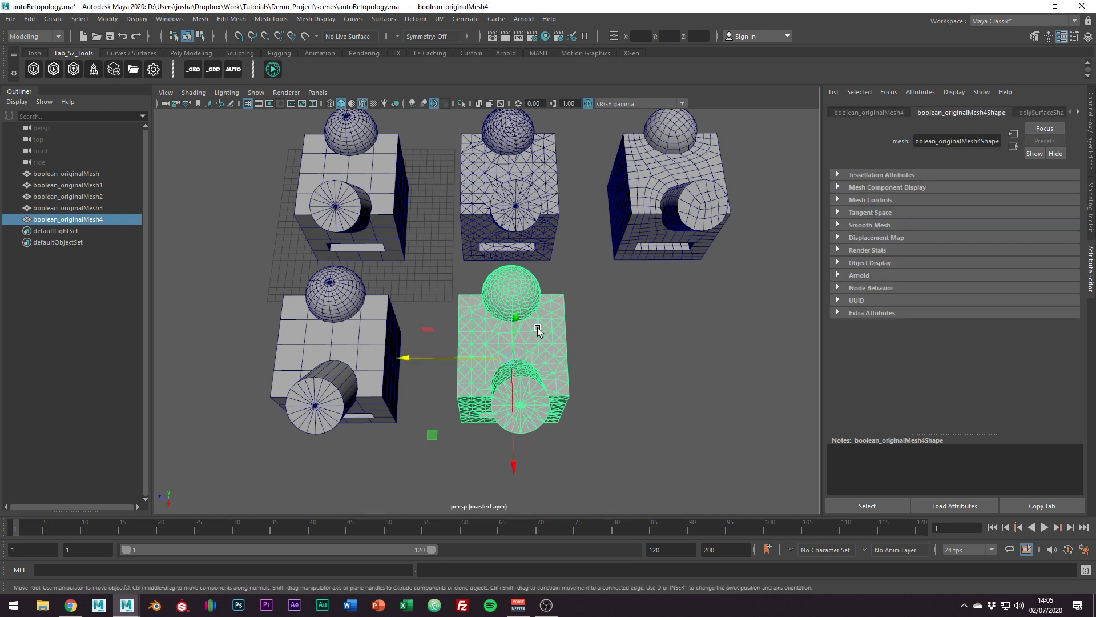
# Duplicate the remeshed front copy along the Z axis, in front of the retopologized version, and retopologize the duplicate.
pyautogui.keyDown('alt'); pyautogui.moveTo(628, 371); pyautogui.dragTo(565, 371); pyautogui.keyUp('alt')
pyautogui.moveTo(423, 356)
pyautogui.keyDown('shift'); pyautogui.mouseDown()
pyautogui.moveTo(595, 360)
pyautogui.moveTo(636, 340)
pyautogui.mouseUp(); pyautogui.keyUp('shift')
pyautogui.keyDown('shift'); pyautogui.moveTo(637, 301); pyautogui.dragTo(642, 500, button='right'); pyautogui.keyUp('shift')
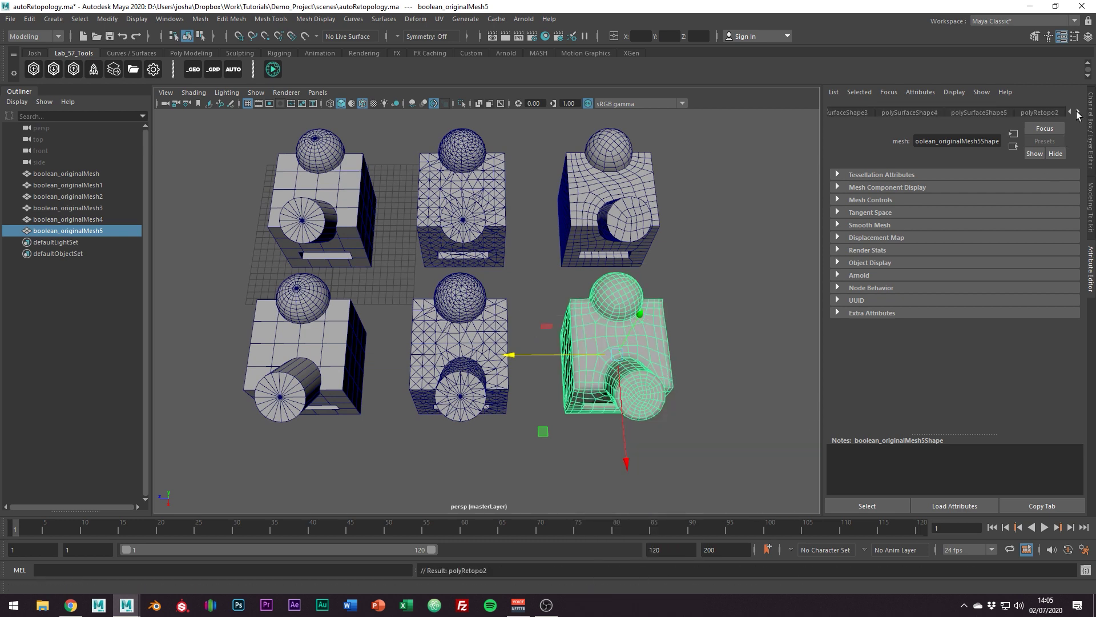
# Enable Preserve Hard Edges for the new copy's retopology and set its Face Uniformity to 1.
pyautogui.click(984, 112)
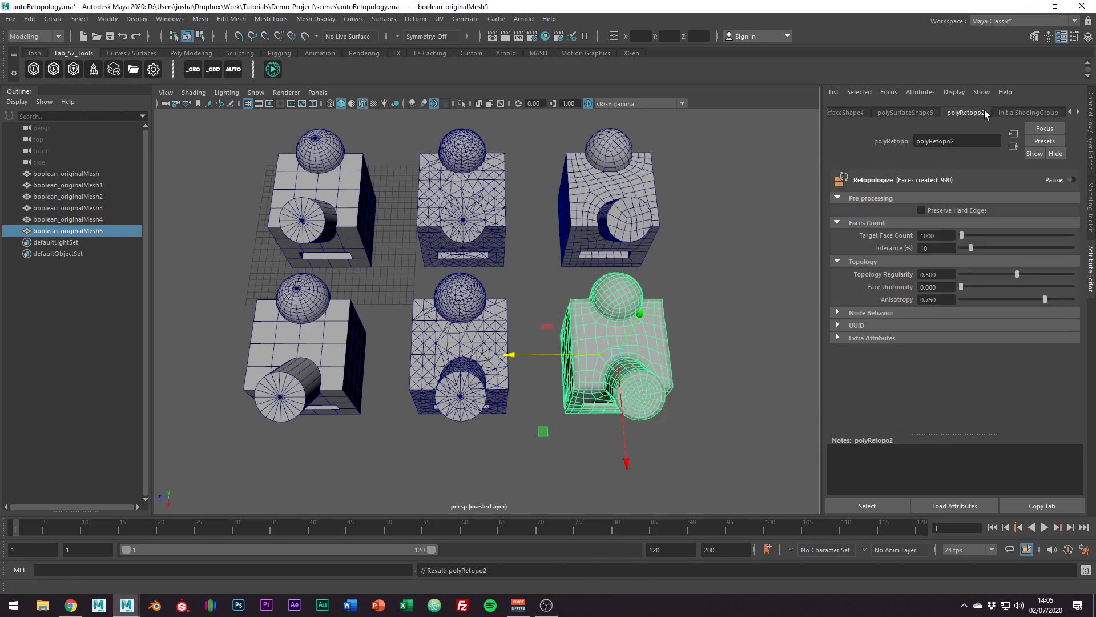
pyautogui.click(921, 210)
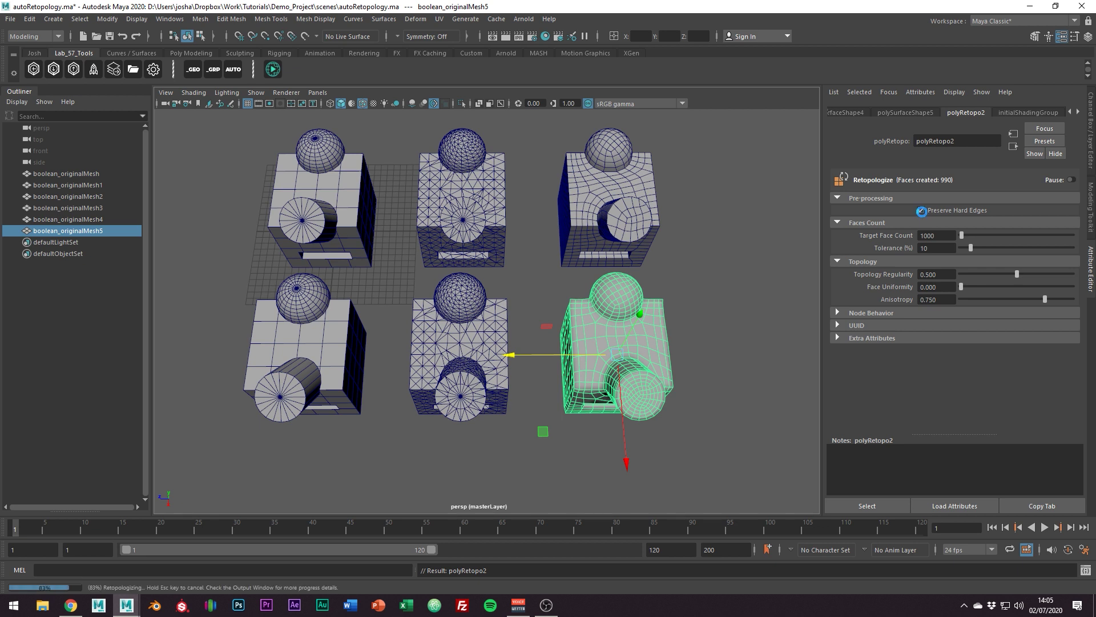
pyautogui.click(944, 286)
pyautogui.write('1')
pyautogui.press('Return')
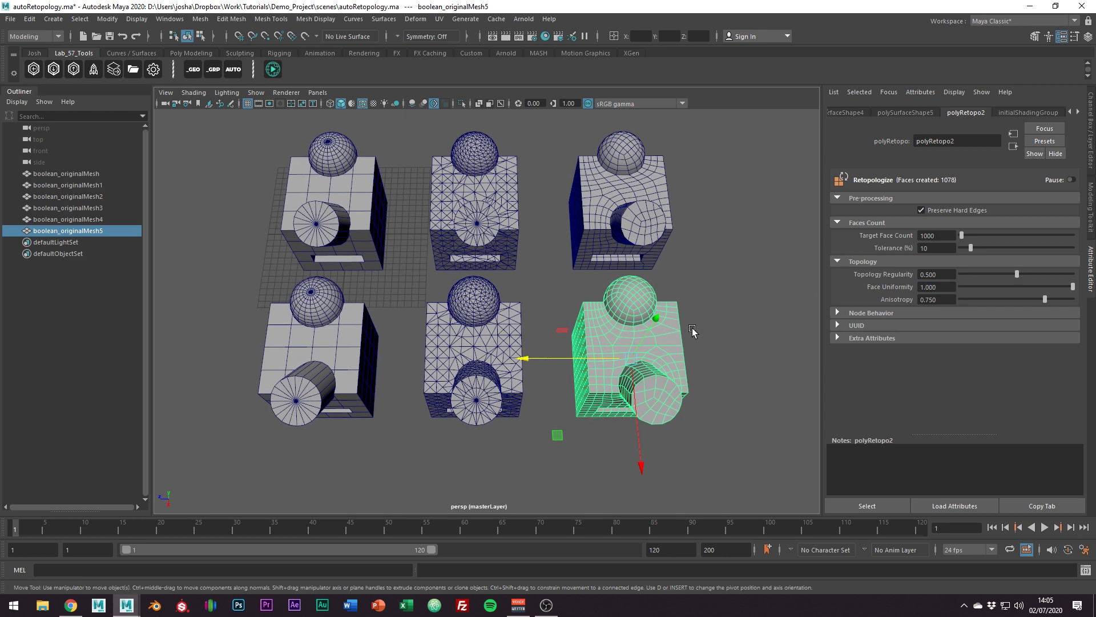
# Examine the new retopologized mesh's edge flow from several angles and compare it with the other five versions.
pyautogui.scroll(5, 623, 331)
pyautogui.scroll(-6, 622, 331)
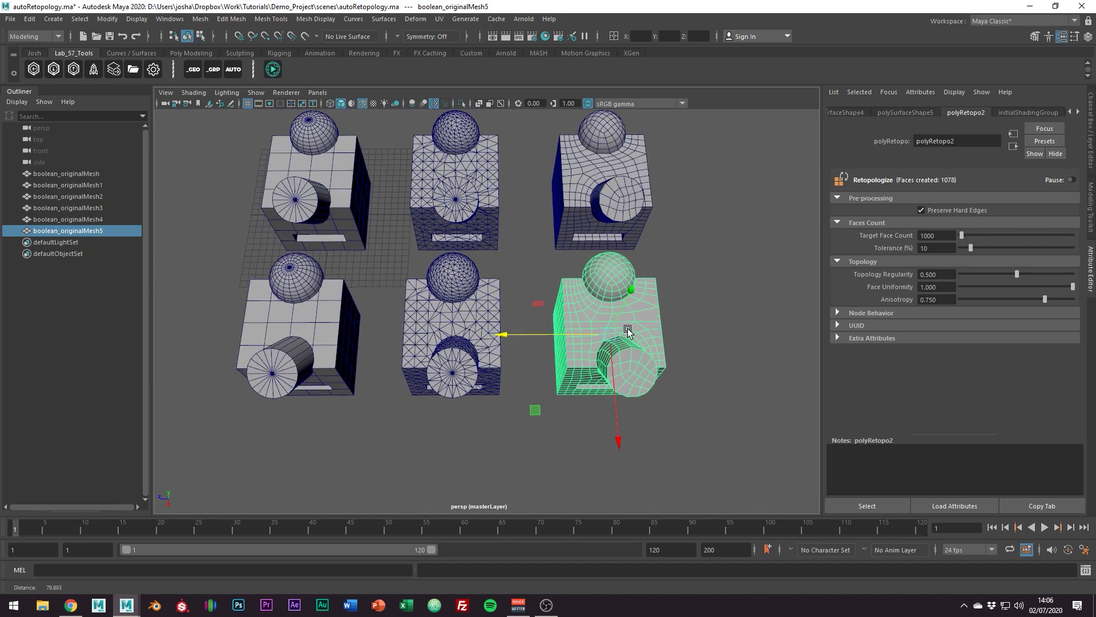
pyautogui.scroll(2, 554, 334)
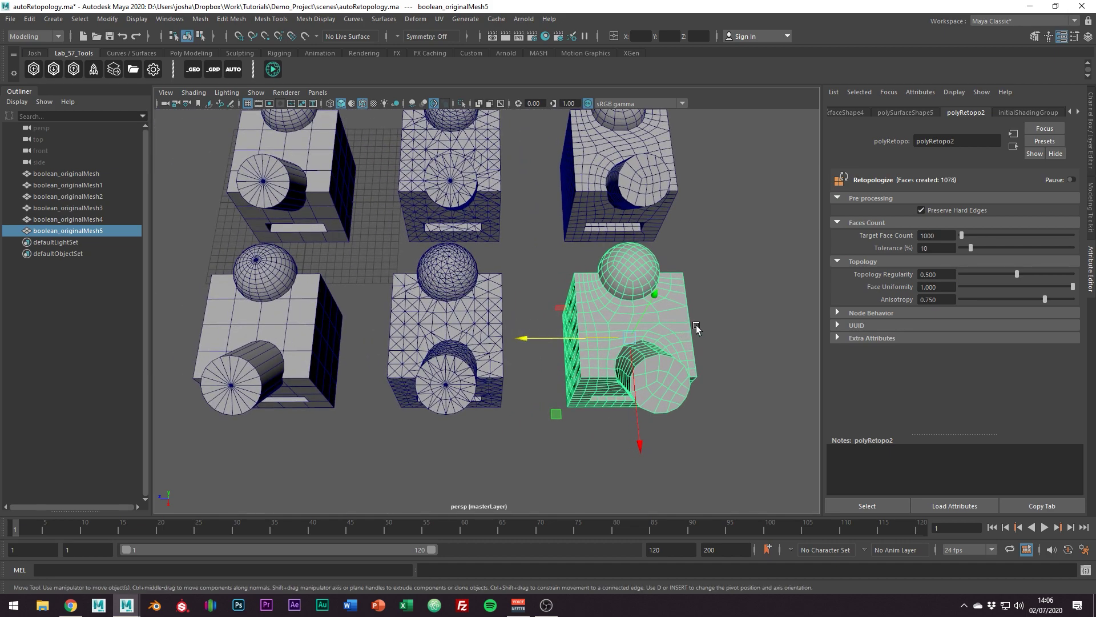
pyautogui.keyDown('alt'); pyautogui.moveTo(725, 338); pyautogui.dragTo(573, 314); pyautogui.keyUp('alt')
pyautogui.scroll(2, 573, 314)
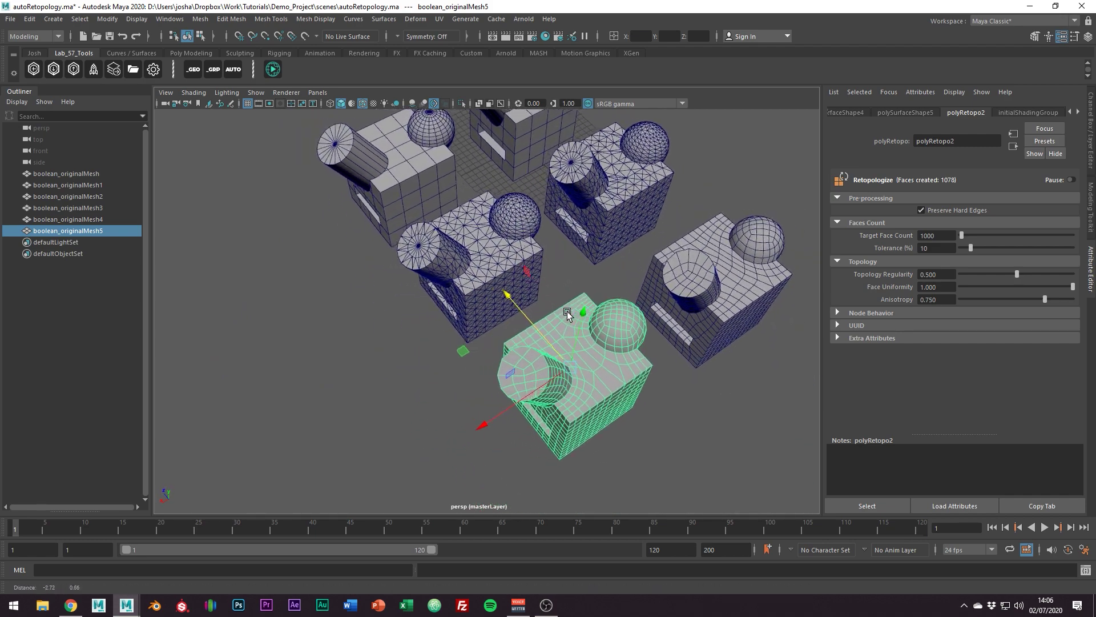
pyautogui.scroll(2, 572, 314)
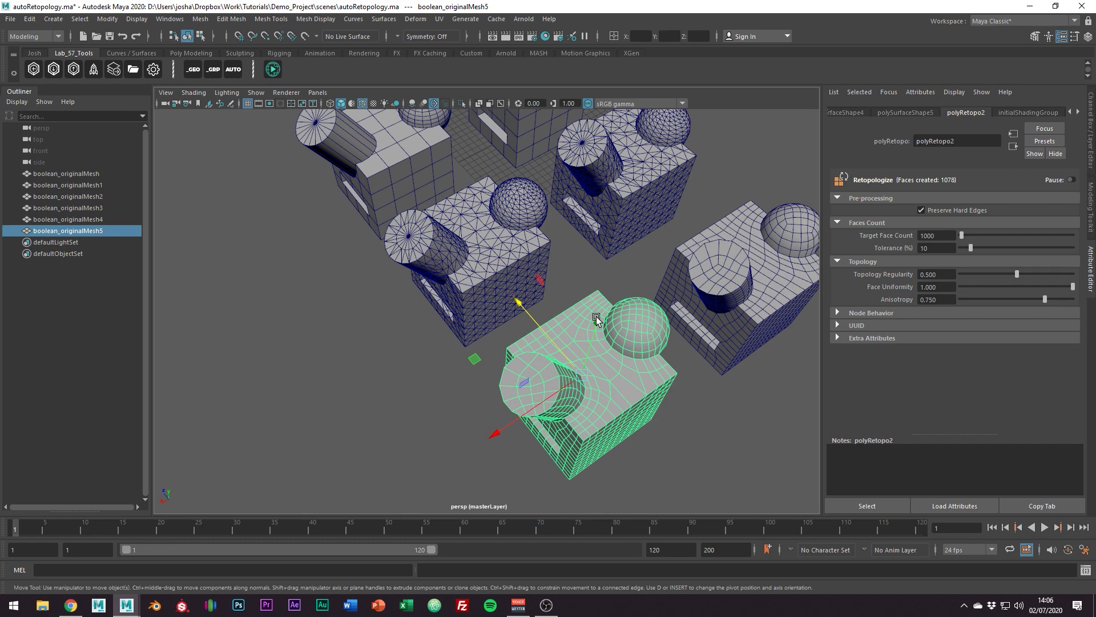
pyautogui.keyDown('alt'); pyautogui.moveTo(596, 319); pyautogui.dragTo(620, 321); pyautogui.keyUp('alt')
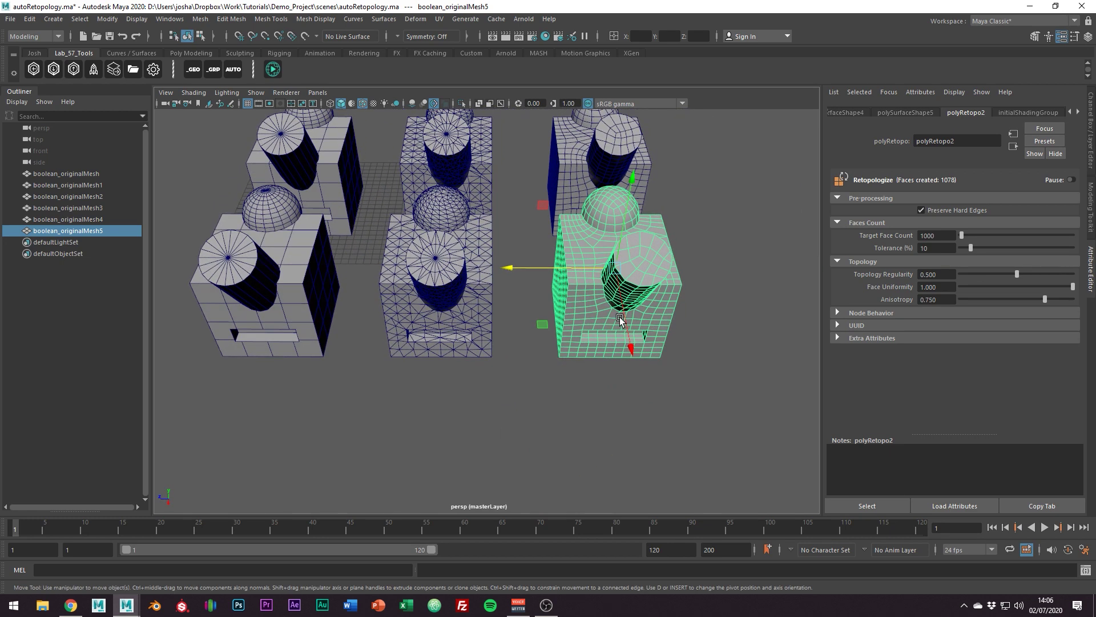
pyautogui.scroll(1, 624, 338)
pyautogui.keyDown('alt'); pyautogui.moveTo(624, 337); pyautogui.dragTo(632, 368, button='middle'); pyautogui.keyUp('alt')
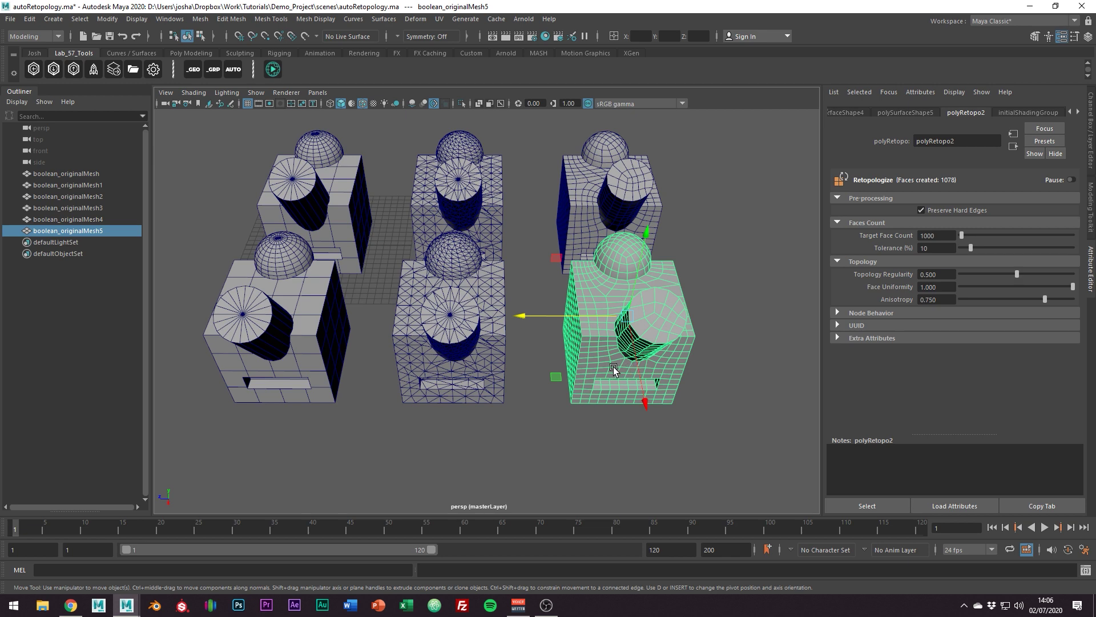
pyautogui.keyDown('alt'); pyautogui.moveTo(613, 370); pyautogui.dragTo(636, 394, button='middle'); pyautogui.keyUp('alt')
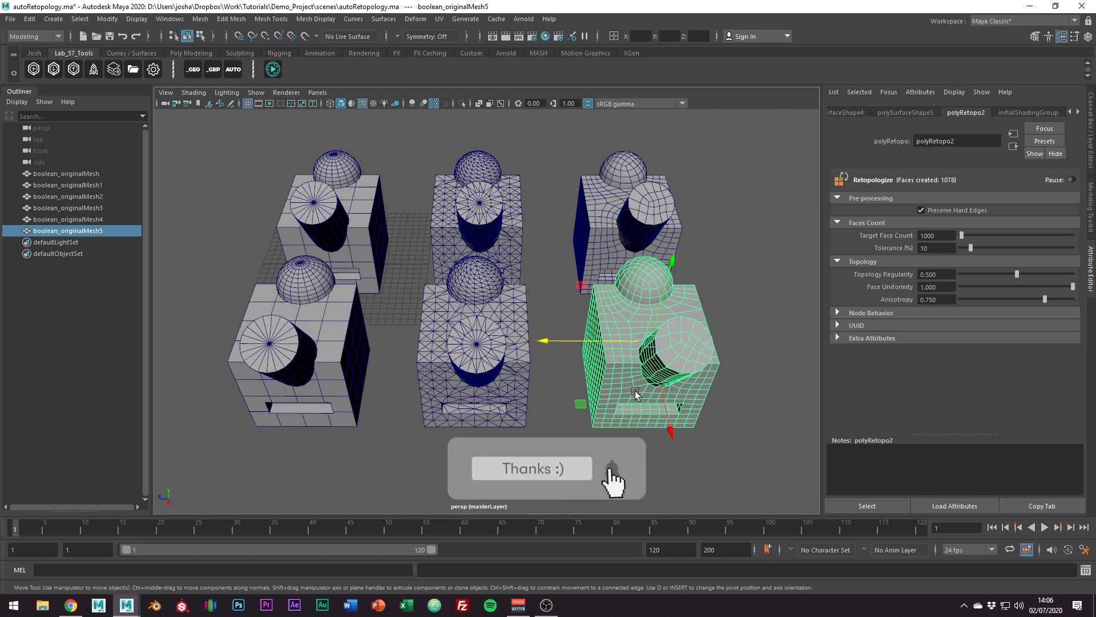
# Clear the selection and display all six meshes shaded without wireframe to compare their surfaces.
pyautogui.click(732, 341)
pyautogui.press('5')
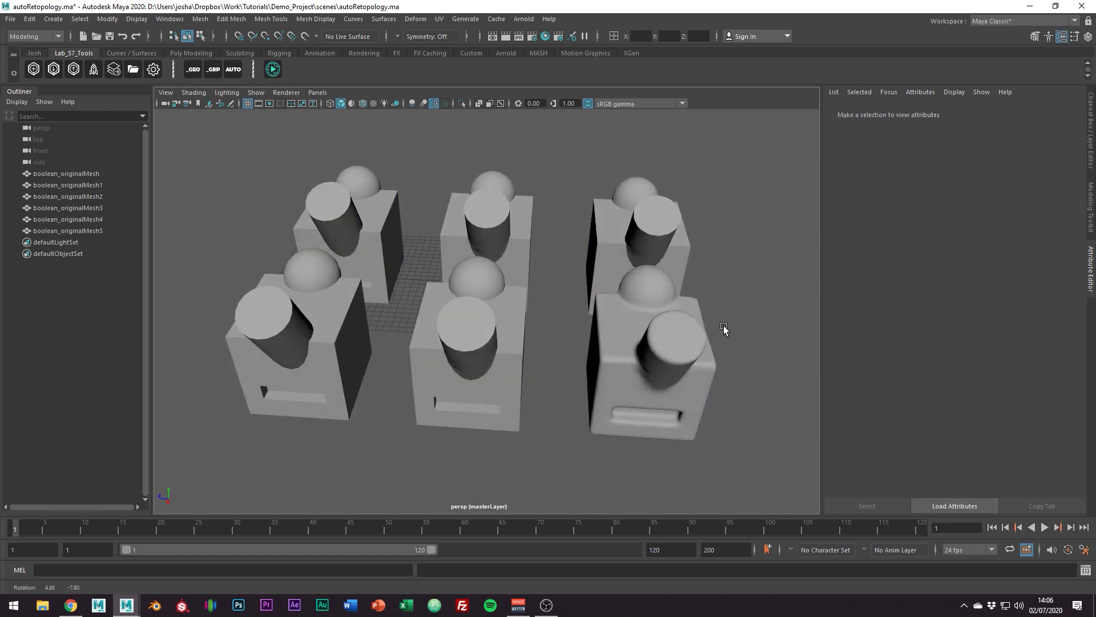